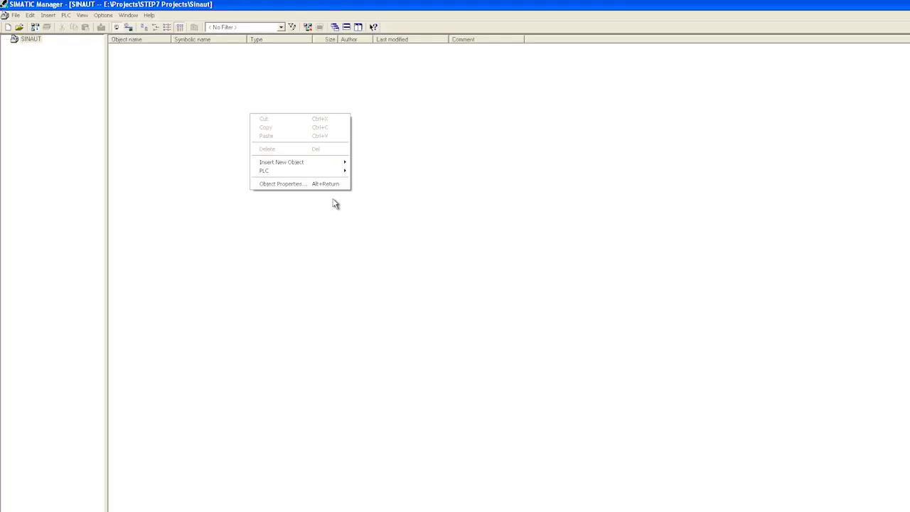
Add a SIMATIC PC Station named St7cc to the project.
mouse_move(343, 164)
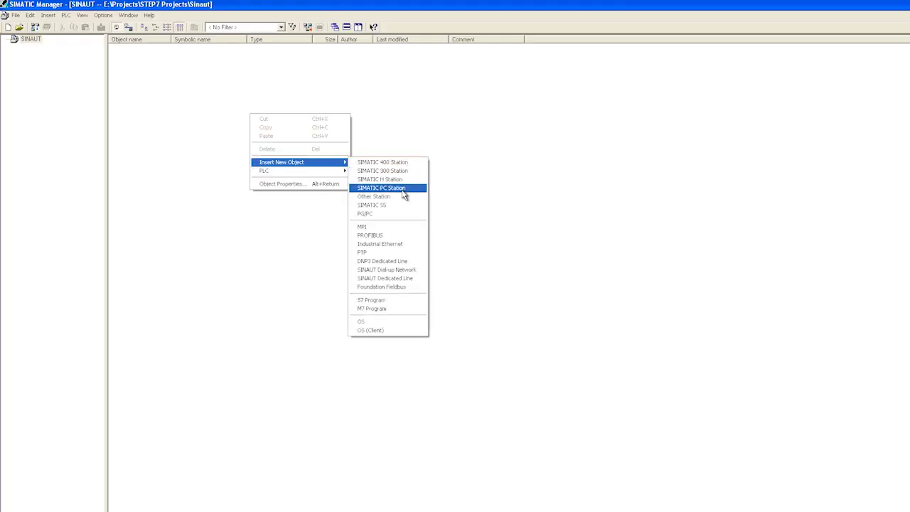
click(403, 189)
text(S)
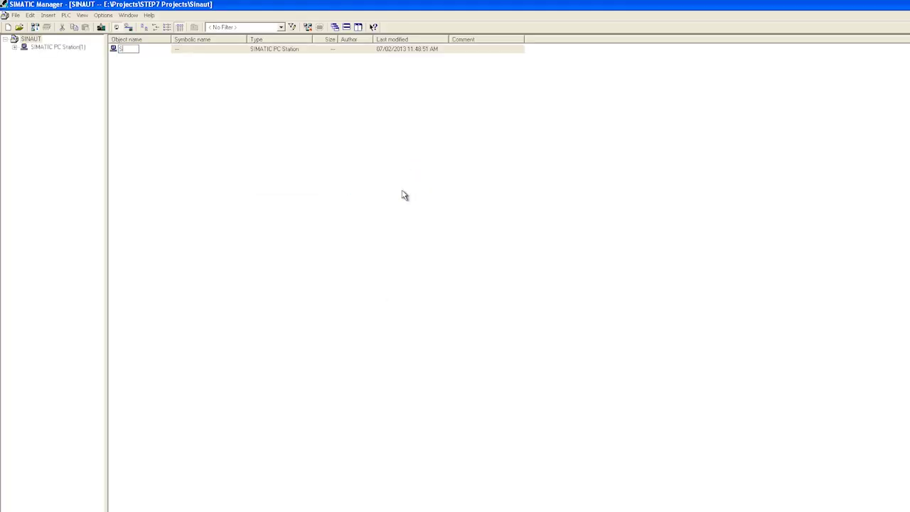
text(t7cc)
key(Return)
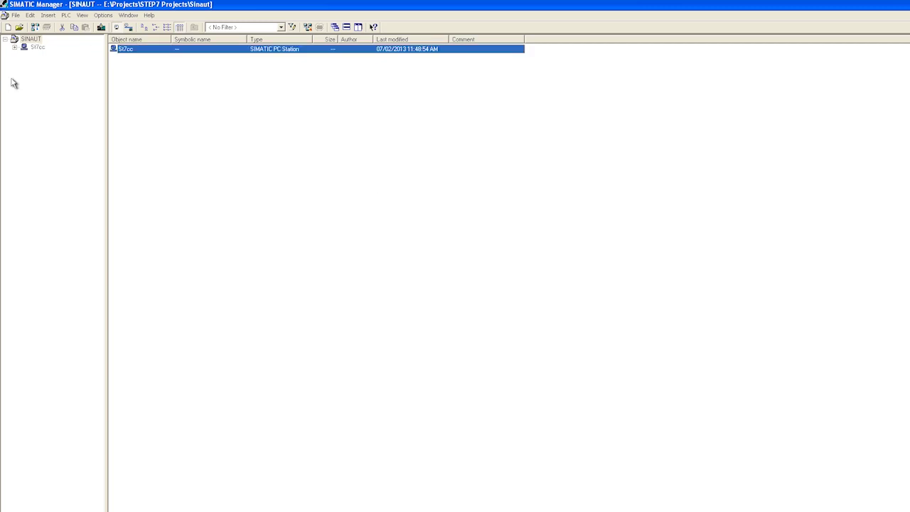
Insert a SIMATIC 300 Station named Station10 and open it.
right_click(137, 96)
mouse_move(185, 140)
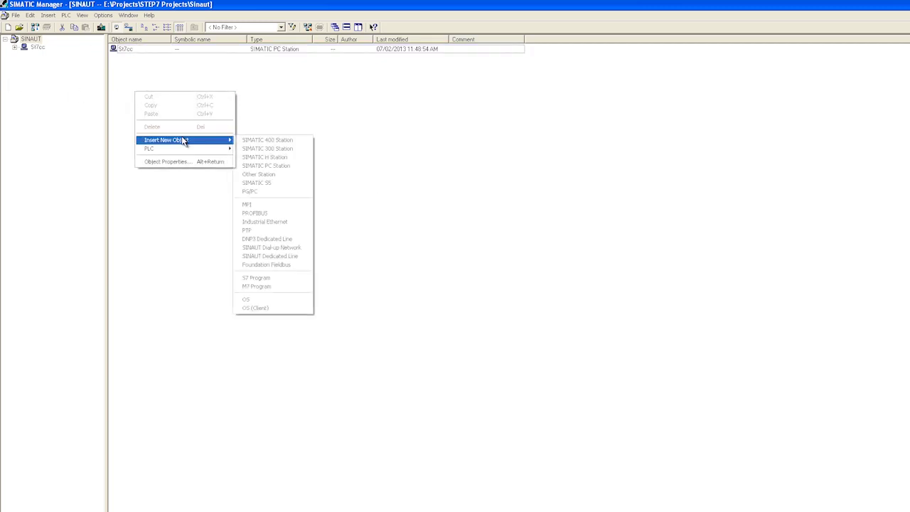
click(275, 150)
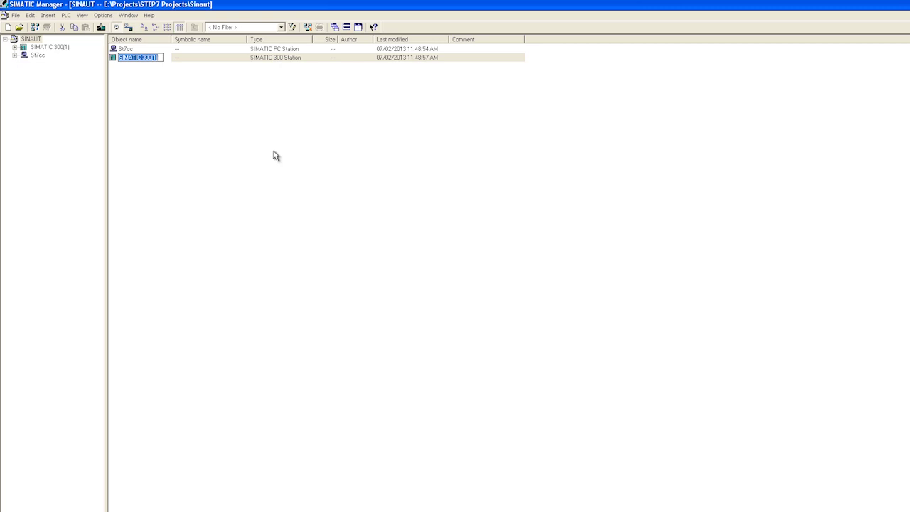
text(Station10)
key(Return)
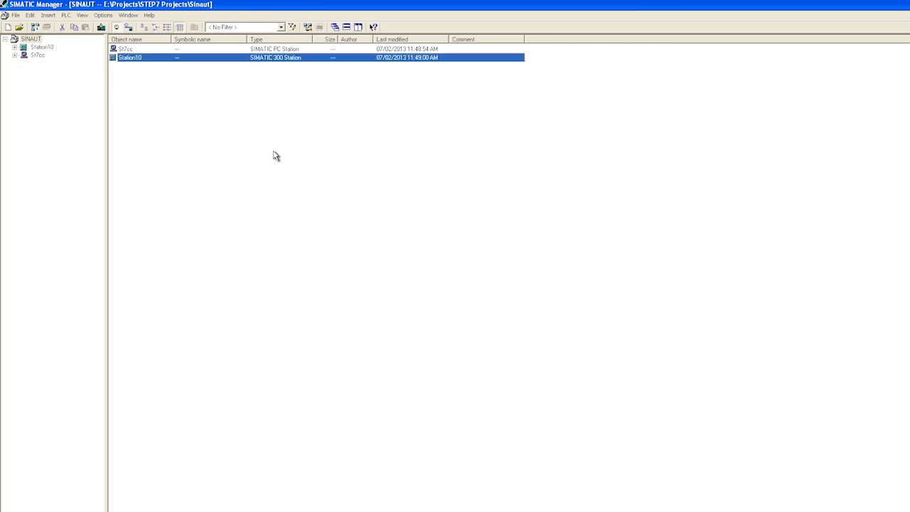
double_click(133, 60)
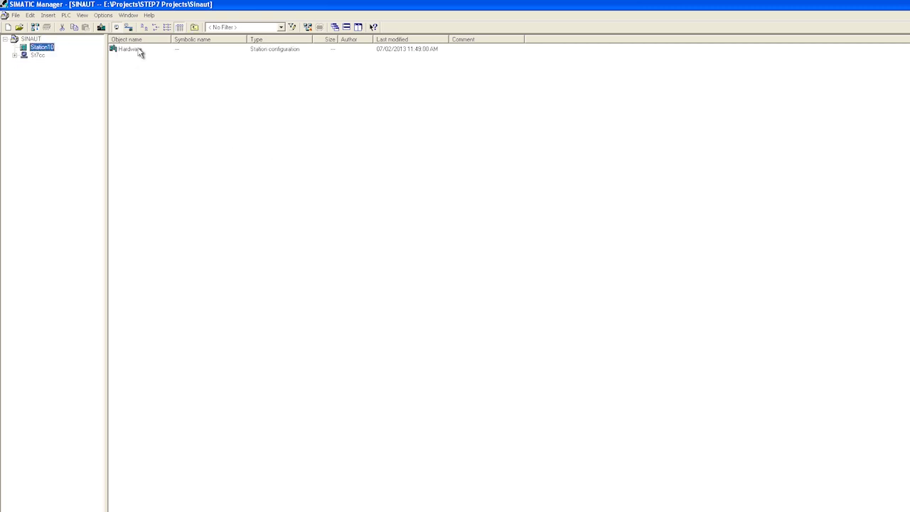
Mount a rail with CPU 312C, TIM 3V-IE in slot 4, SM 323 DI8/DO8 and SM 331 AI4.
double_click(140, 51)
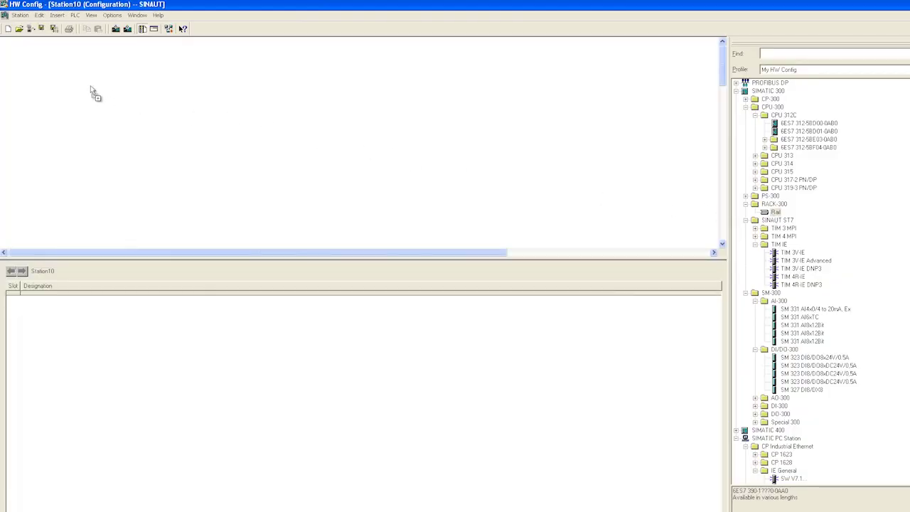
drag(90, 85, 81, 82)
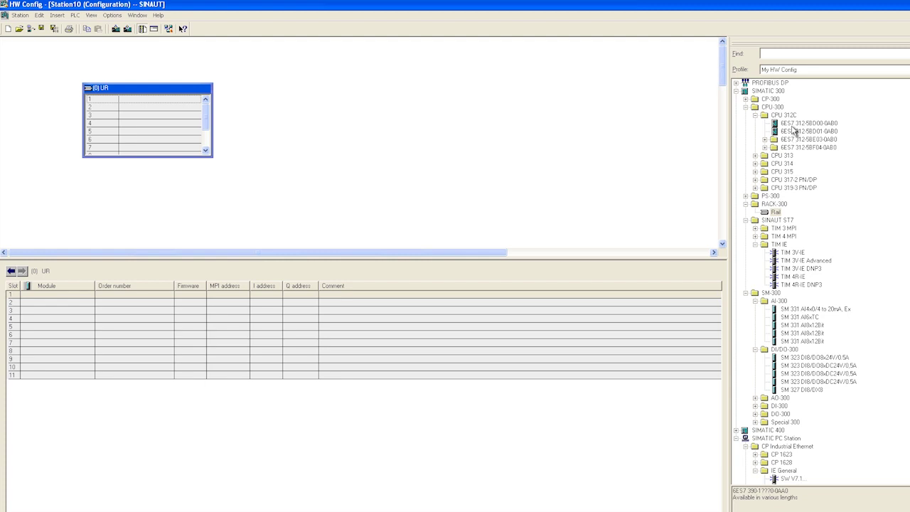
drag(795, 133, 148, 117)
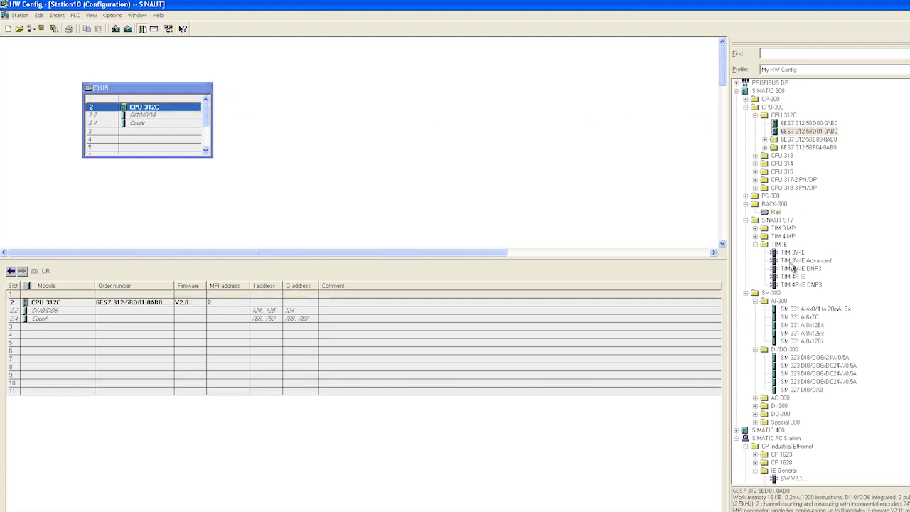
drag(793, 252, 48, 340)
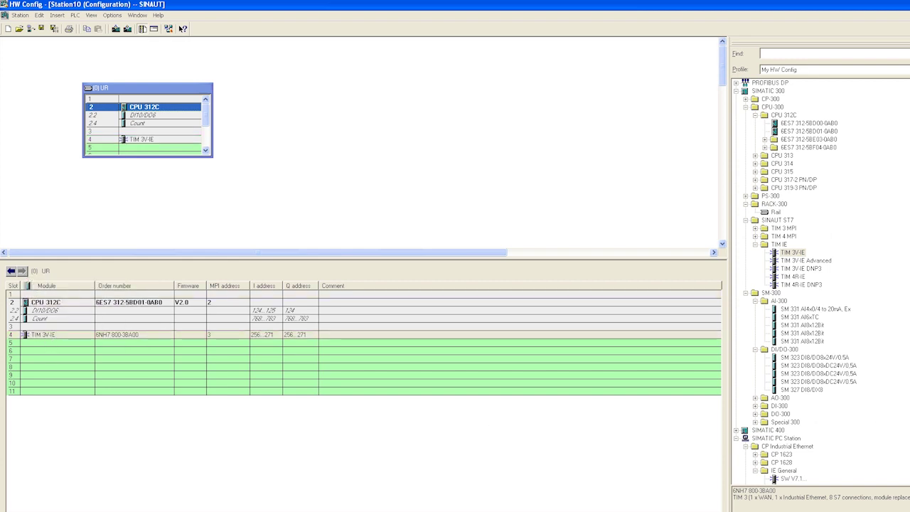
scroll(796, 277, down, 2)
drag(825, 310, 64, 351)
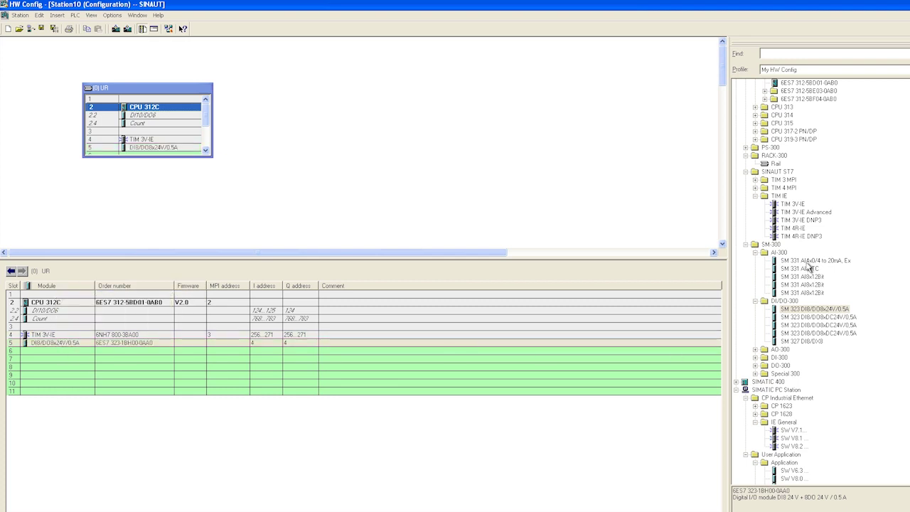
drag(809, 261, 81, 353)
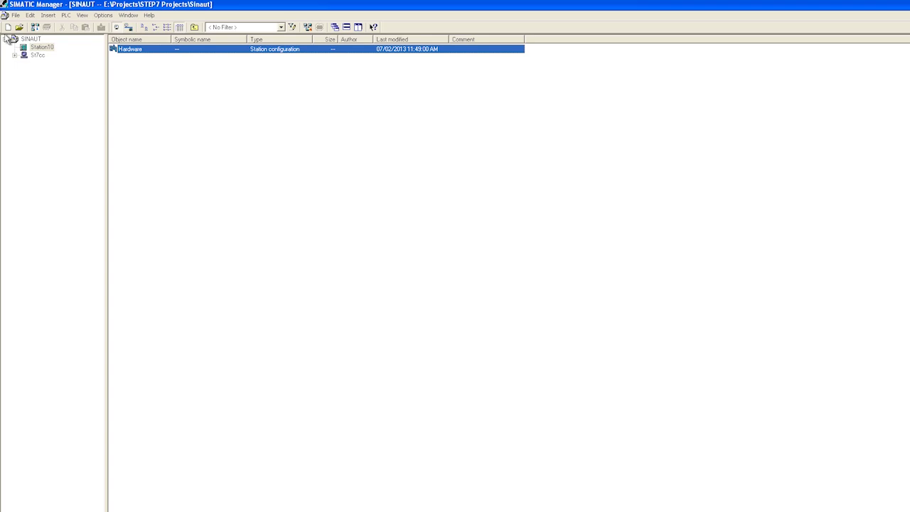
Add an Application SW V6.3 named ST7 to St7cc's PC rack.
click(30, 39)
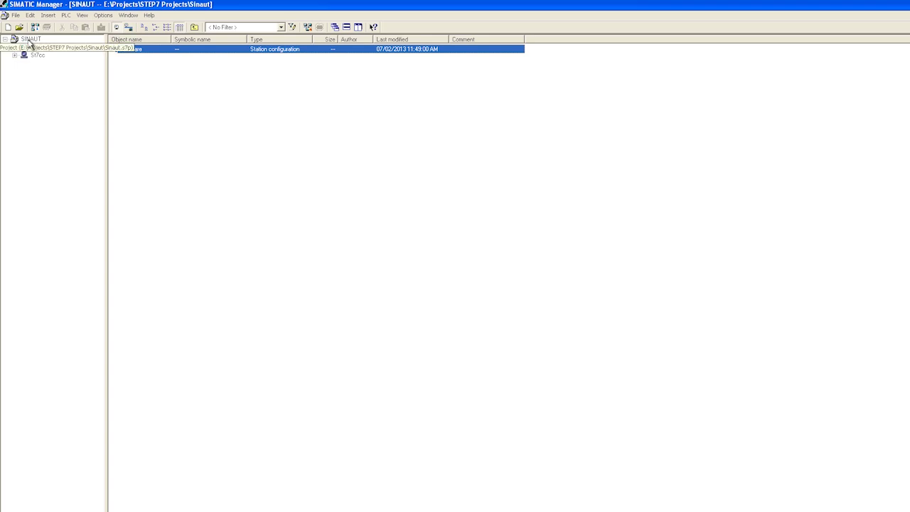
double_click(133, 58)
click(136, 58)
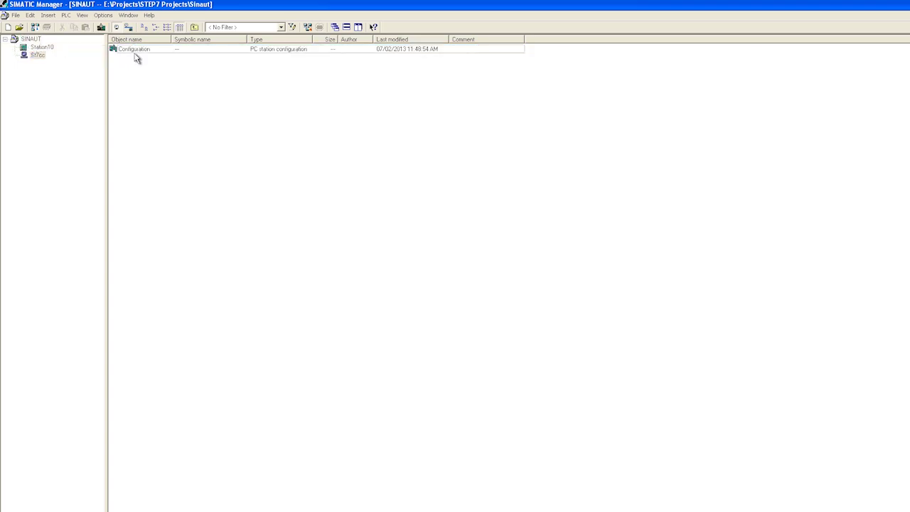
double_click(138, 56)
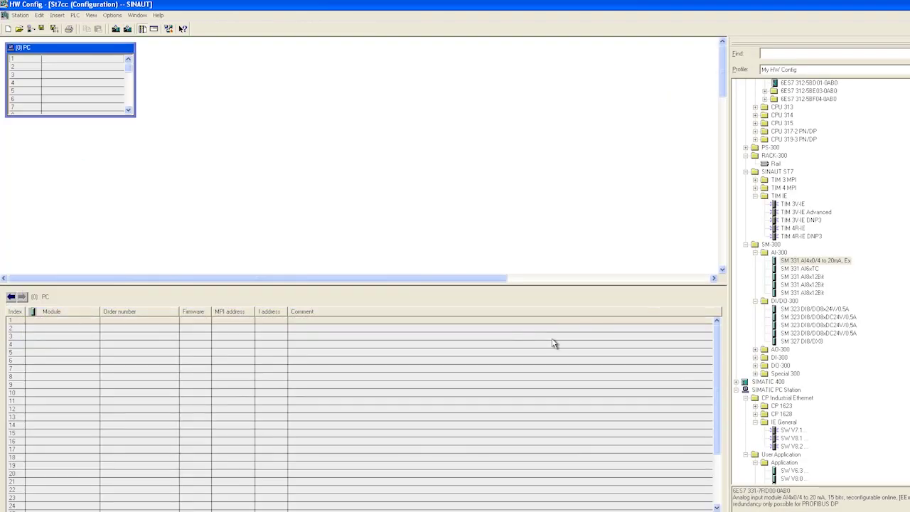
scroll(796, 281, down, 1)
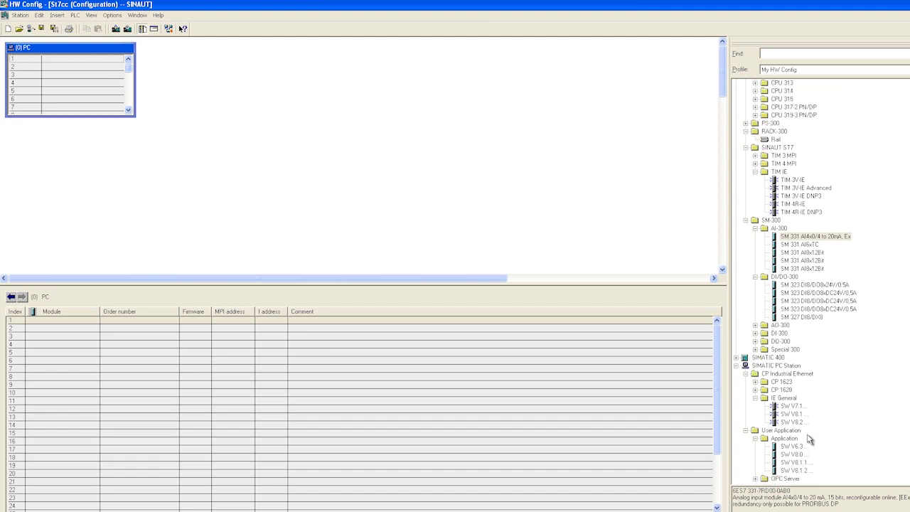
drag(794, 449, 62, 65)
click(429, 294)
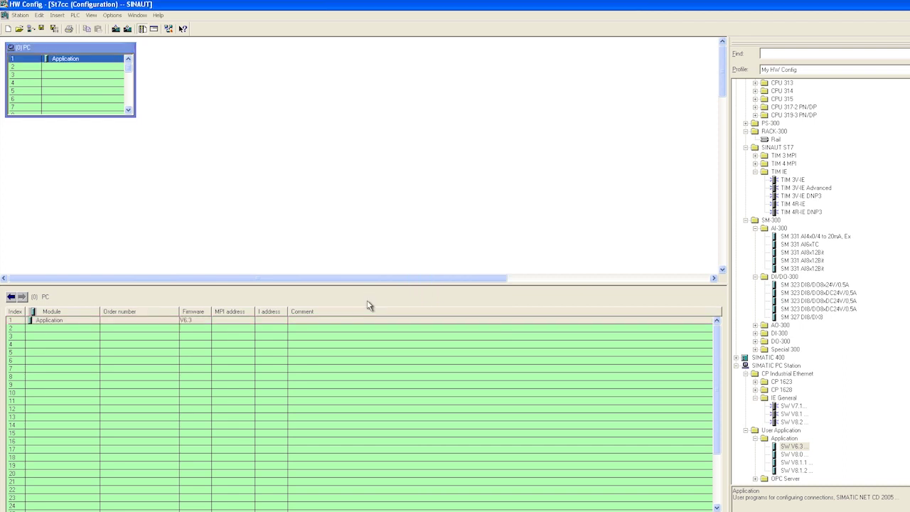
key(Return)
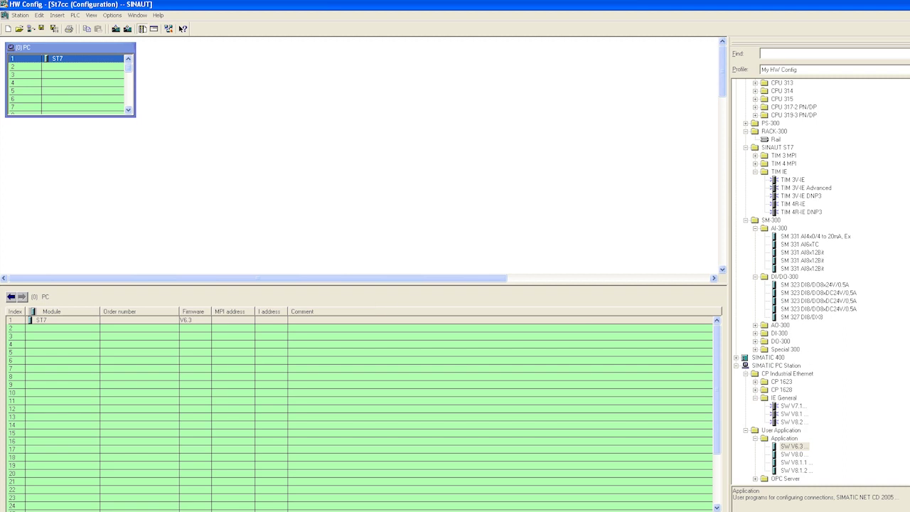
Add an IE General SW V7.1 interface at address 192.168.0.1.
drag(791, 405, 633, 376)
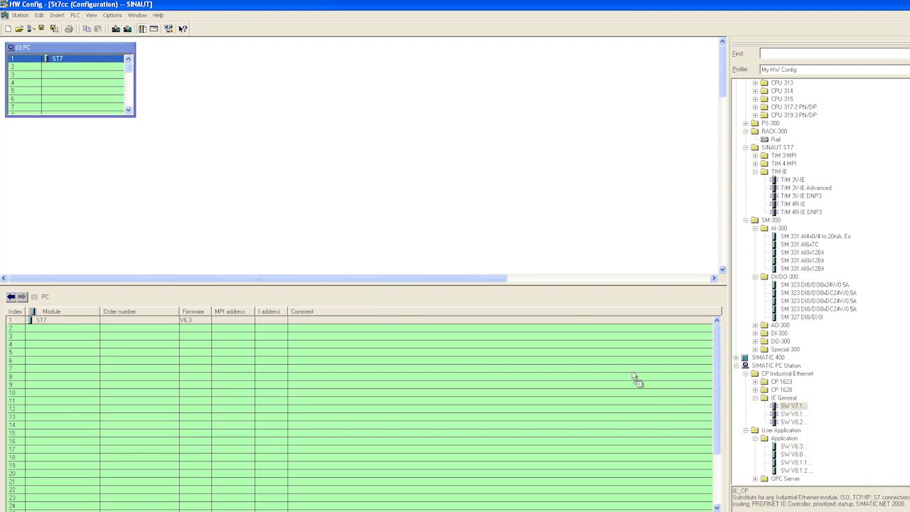
drag(133, 124, 76, 74)
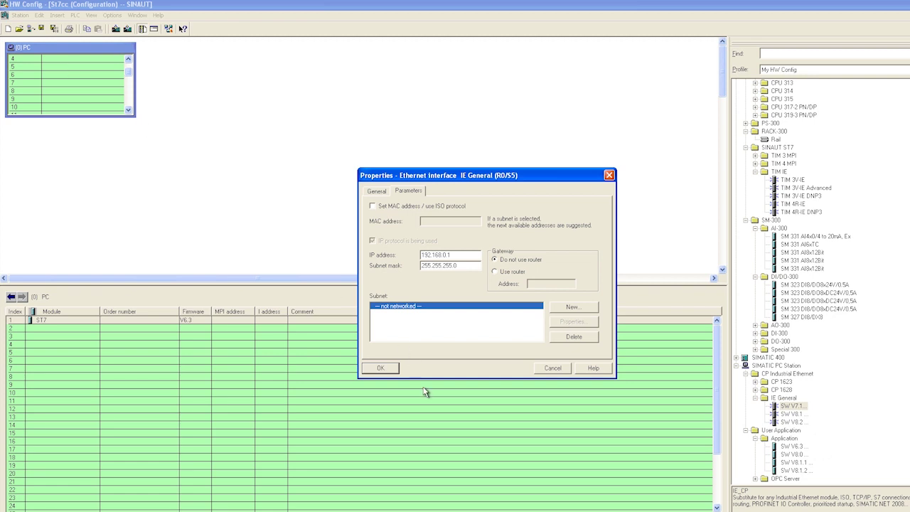
click(381, 369)
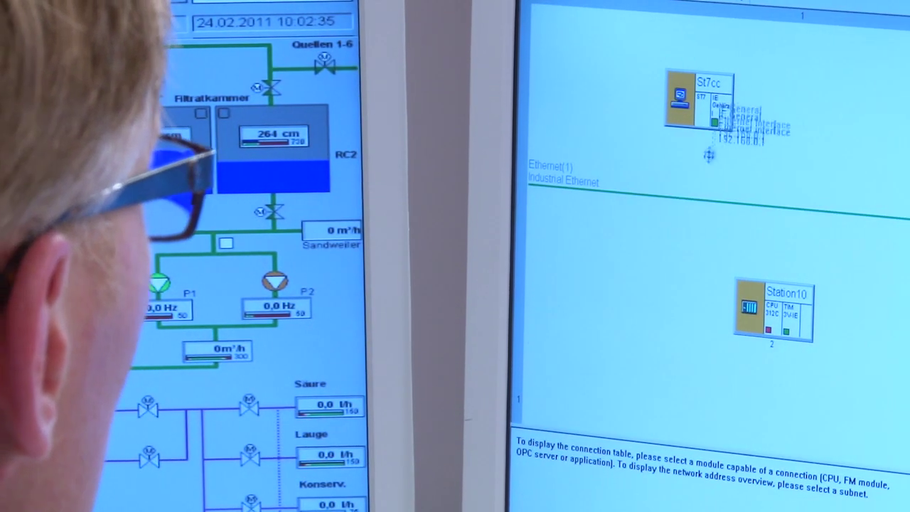
Connect St7cc and Station10's TIM 3V-IE to Ethernet(1) and accept the interface settings.
drag(705, 193, 712, 197)
drag(786, 331, 788, 212)
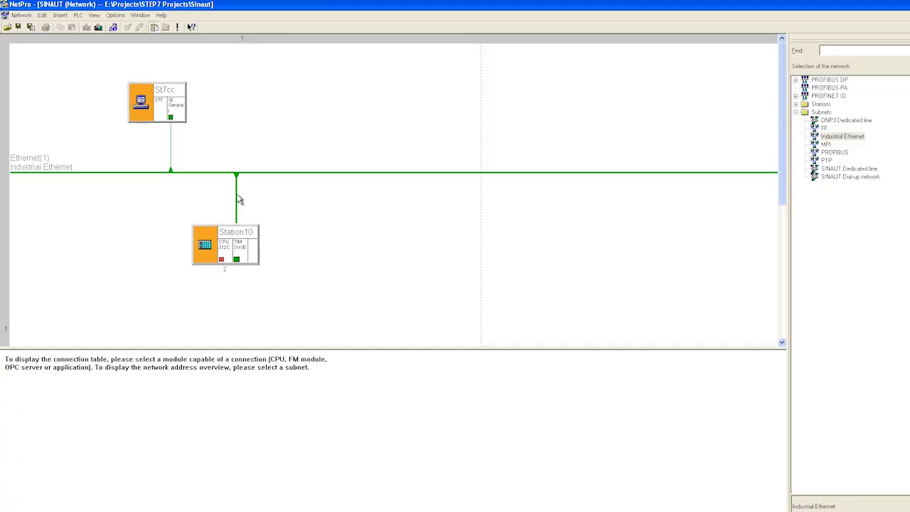
double_click(239, 200)
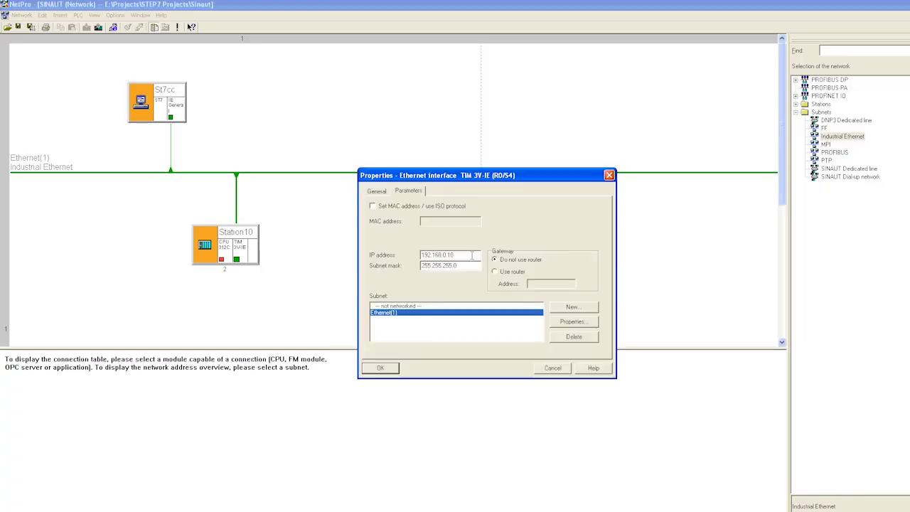
click(381, 368)
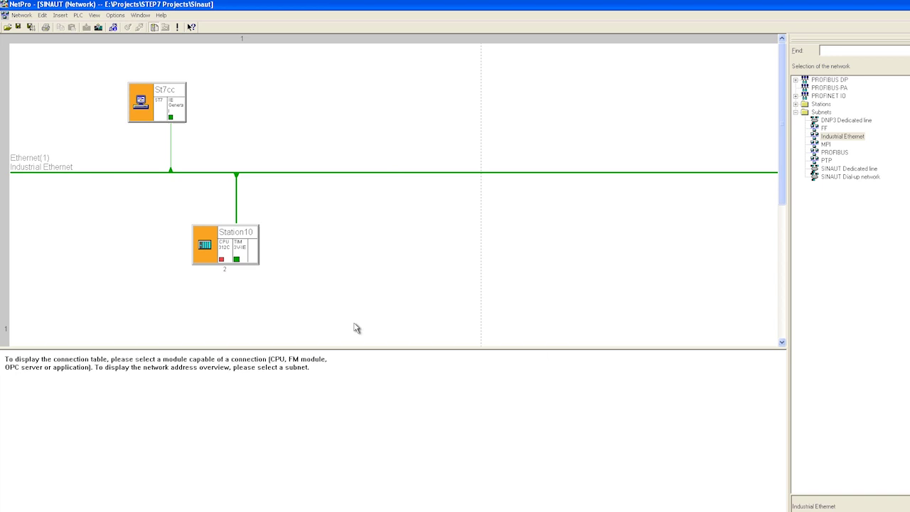
Review the TIM 3V-IE module's time service settings for Ethernet 1.
double_click(243, 248)
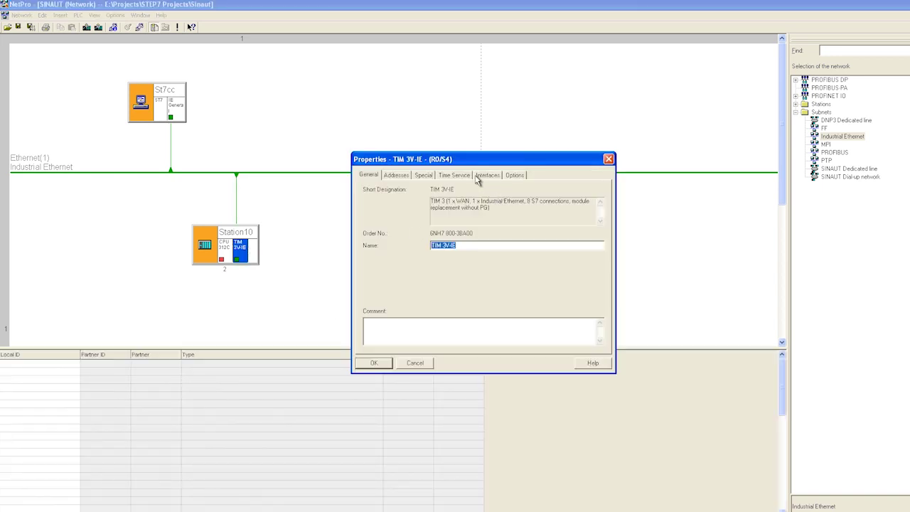
click(454, 176)
click(439, 208)
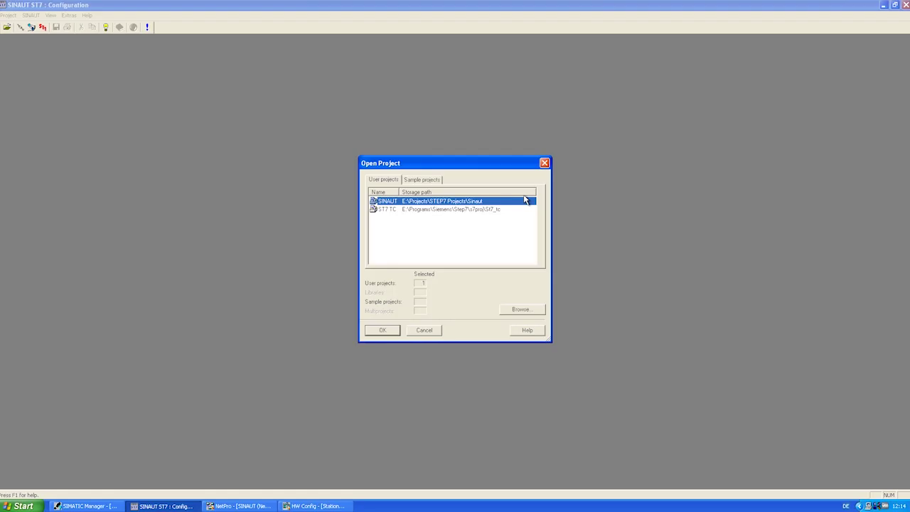
Open the SINAUT project, then add and save the Station10 CPU 312C connection via 1001.
click(379, 332)
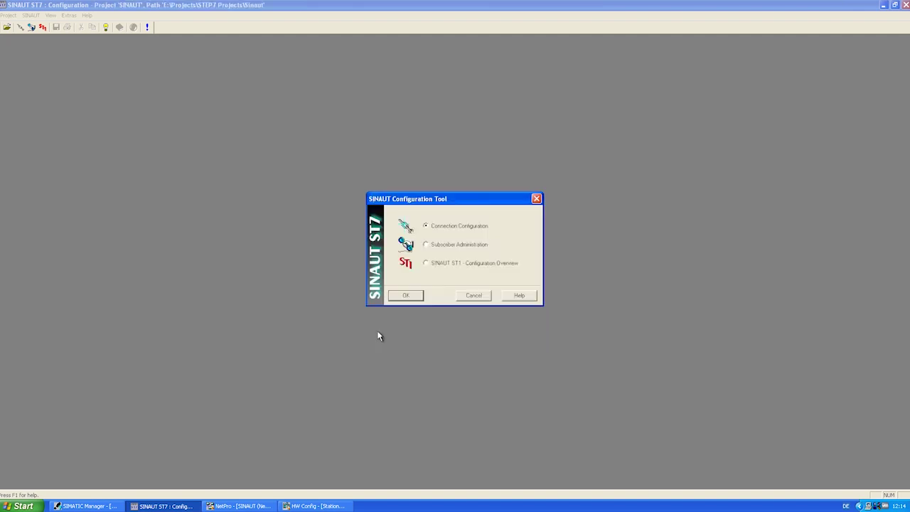
click(406, 296)
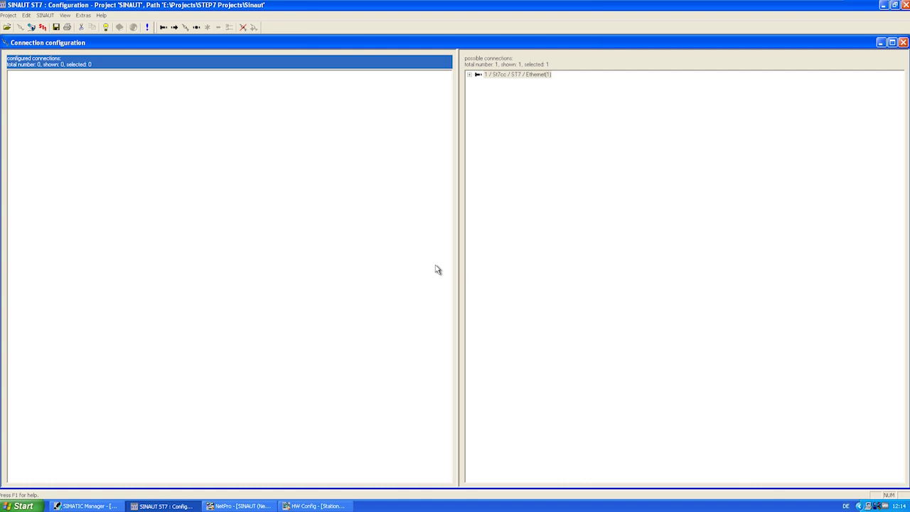
click(470, 75)
click(499, 83)
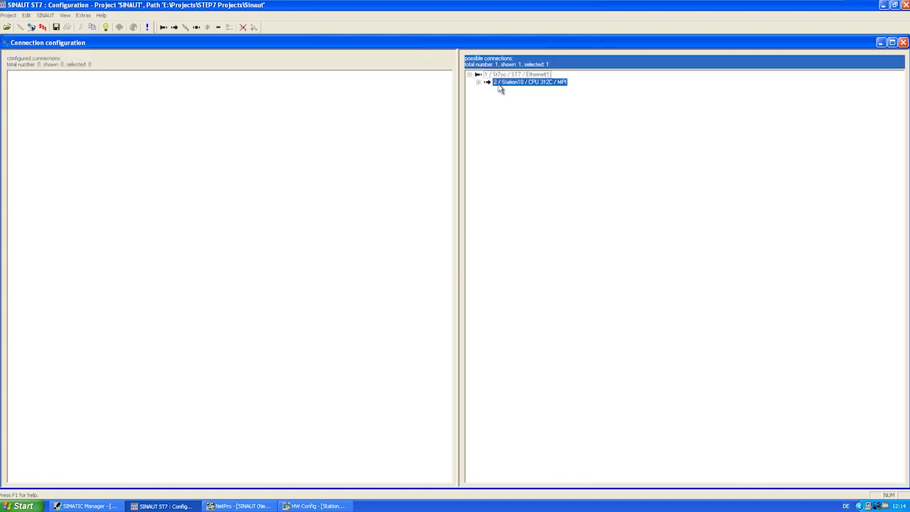
right_click(501, 84)
click(512, 118)
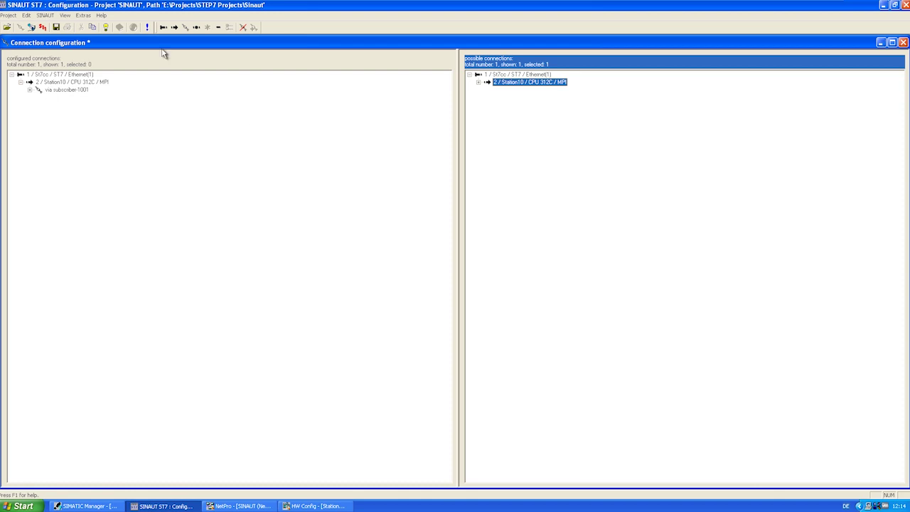
click(55, 28)
click(32, 28)
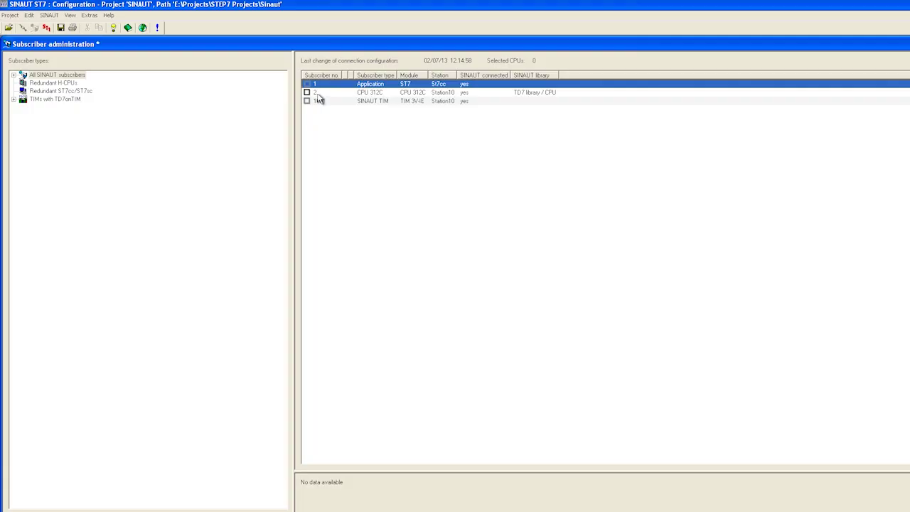
Renumber the CPU 312C subscriber to 10.
click(318, 94)
click(318, 95)
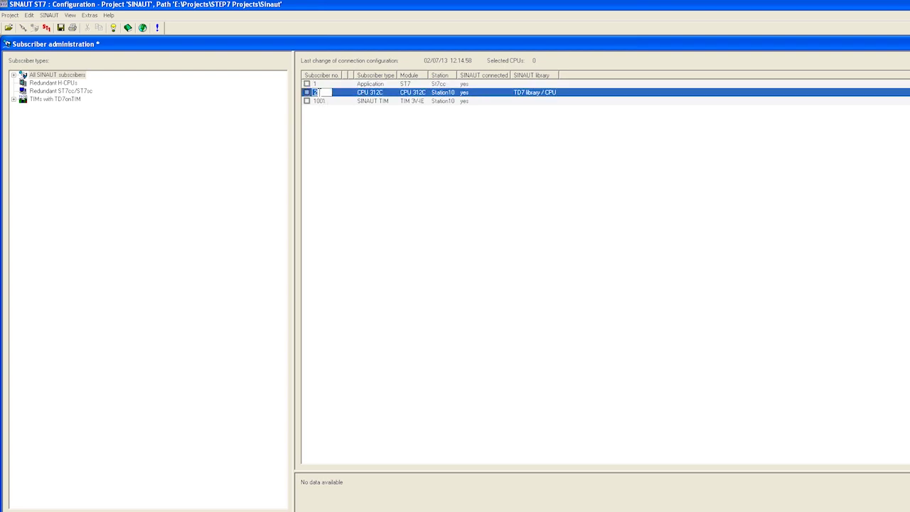
key(Return)
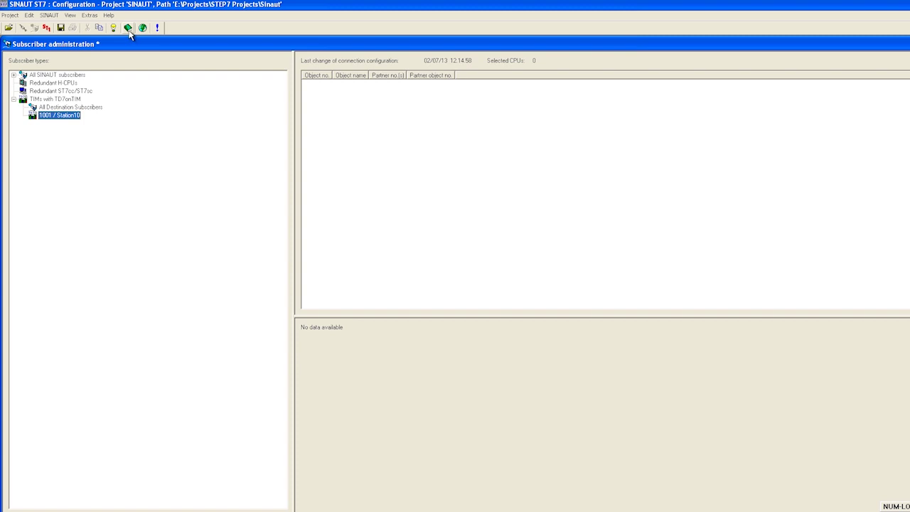
Paste a PartnerStatus object from the TD7onTIM library into Station10.
click(128, 28)
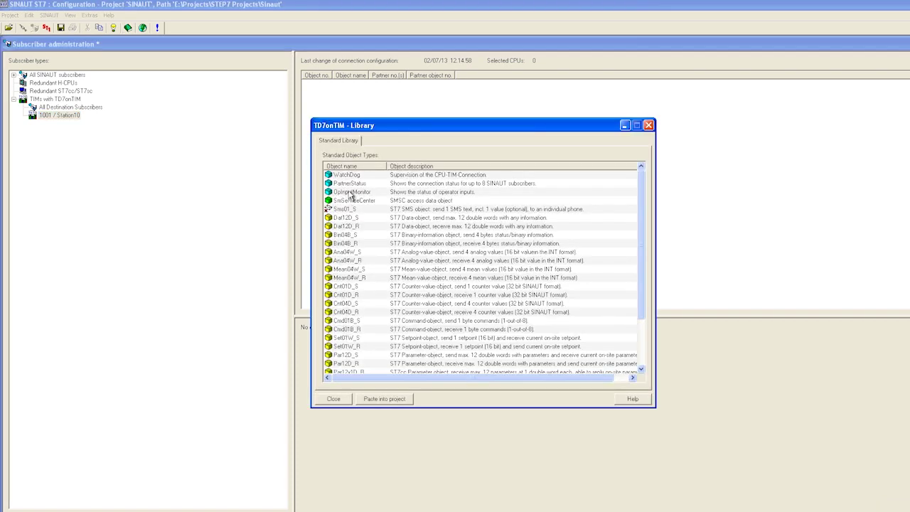
click(353, 185)
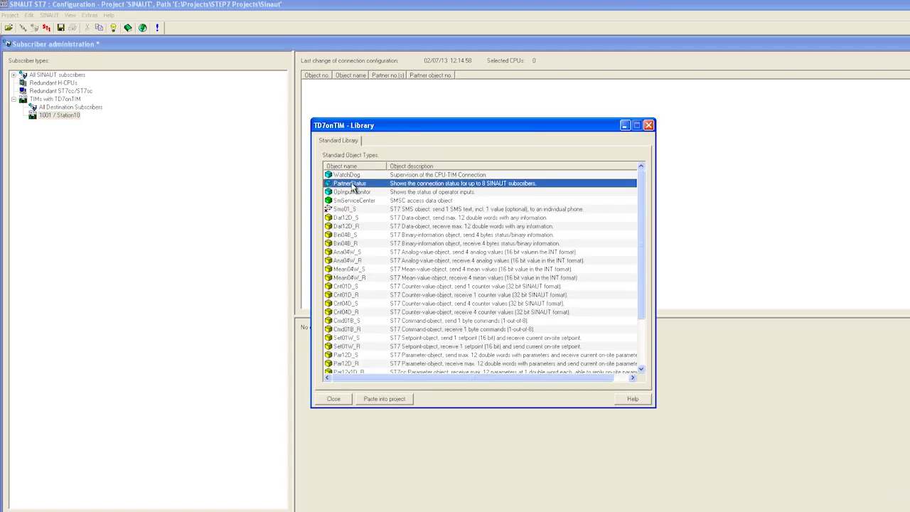
click(384, 398)
click(334, 399)
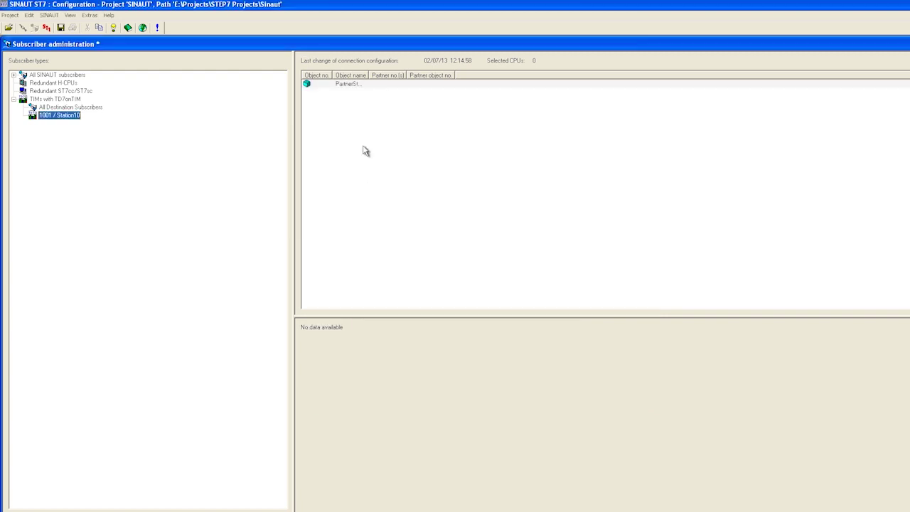
Assign partner 1 / ST7cc to bit 0, with the status byte at output address 128.
click(352, 84)
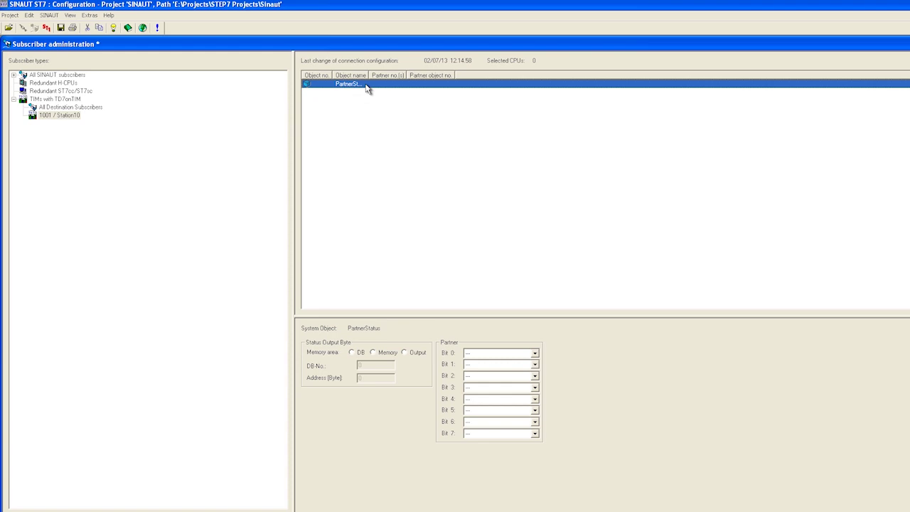
click(476, 354)
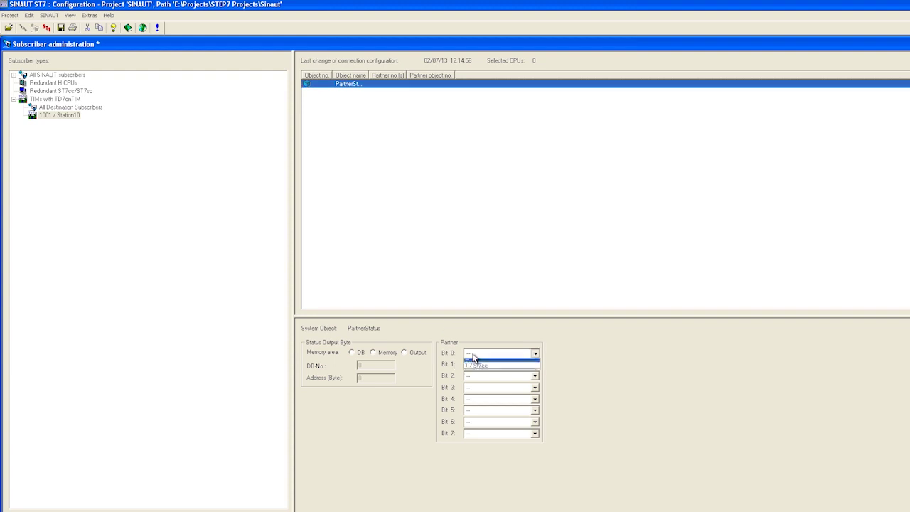
click(481, 370)
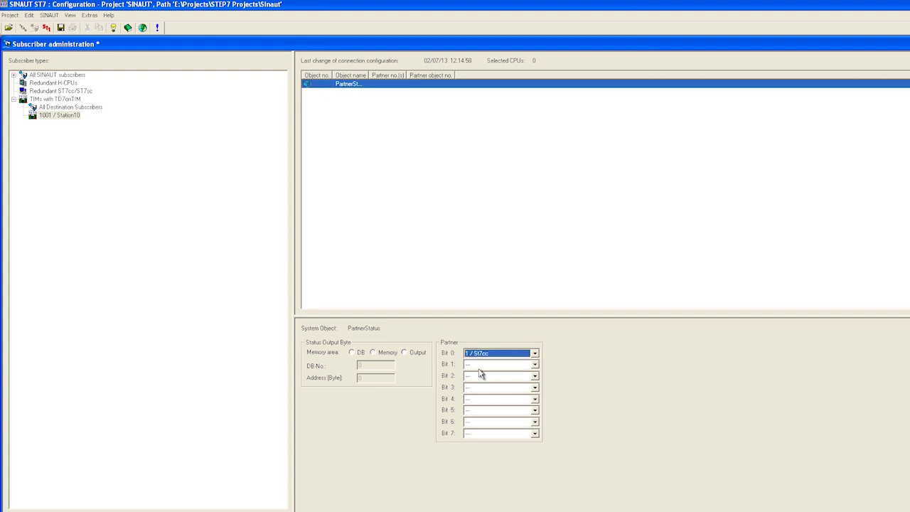
click(411, 355)
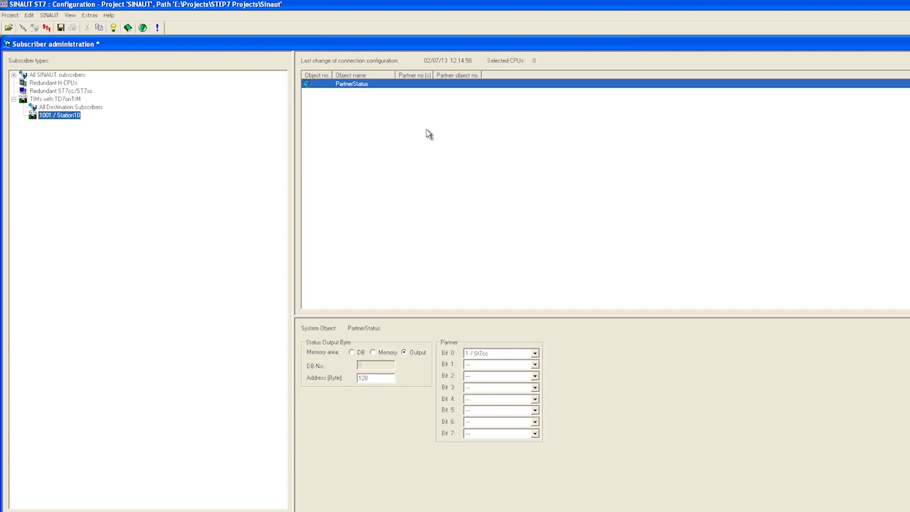
Paste Bin04B_S, Ana04W_S and Cmd01B_R from the TD7onTIM library into Station10.
click(128, 27)
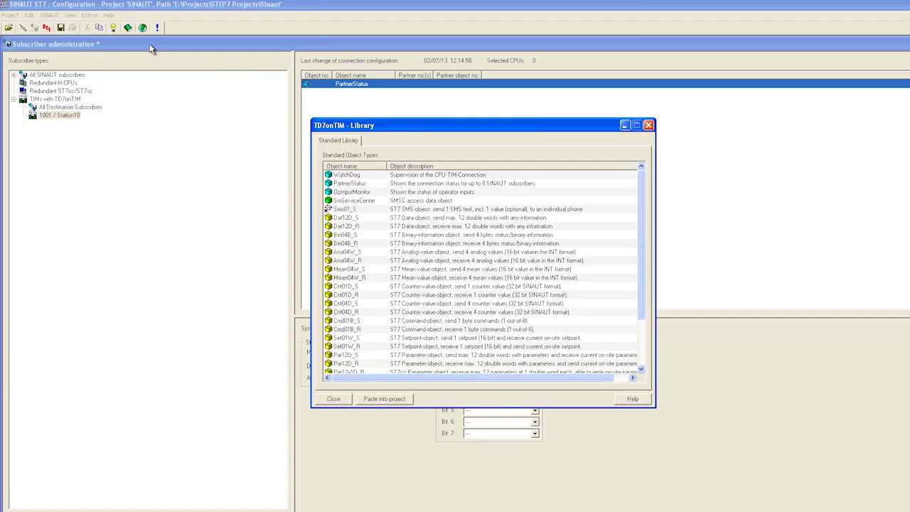
click(354, 235)
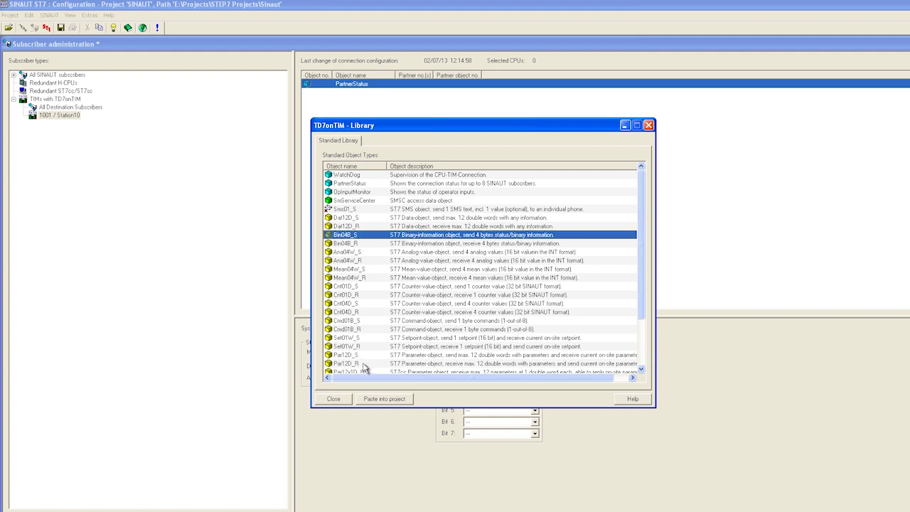
click(378, 402)
click(354, 253)
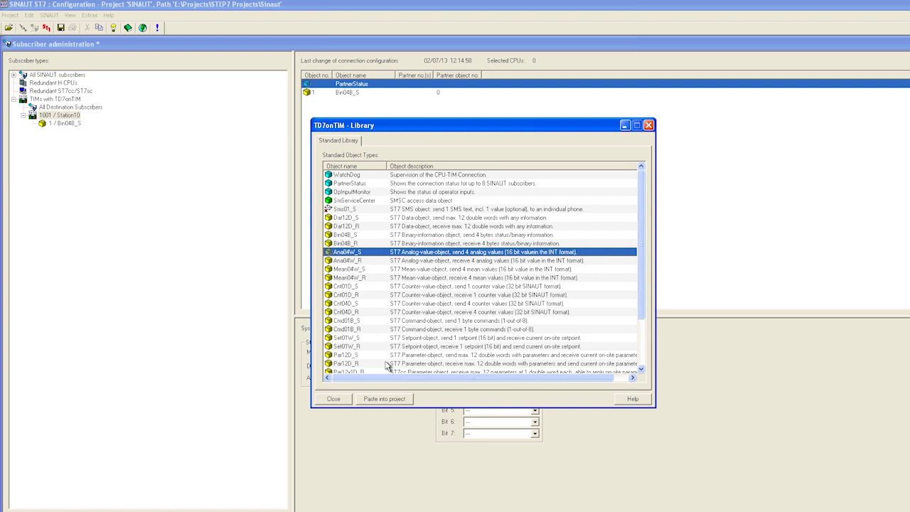
click(393, 401)
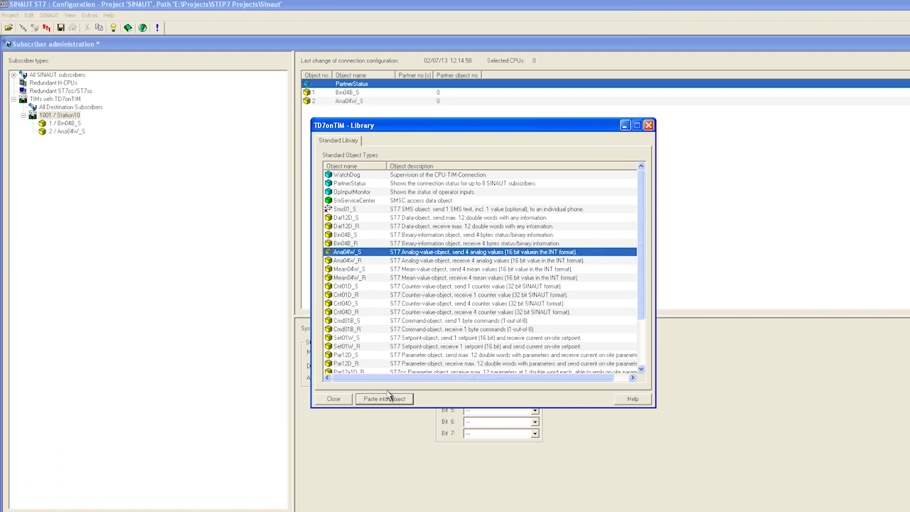
click(358, 331)
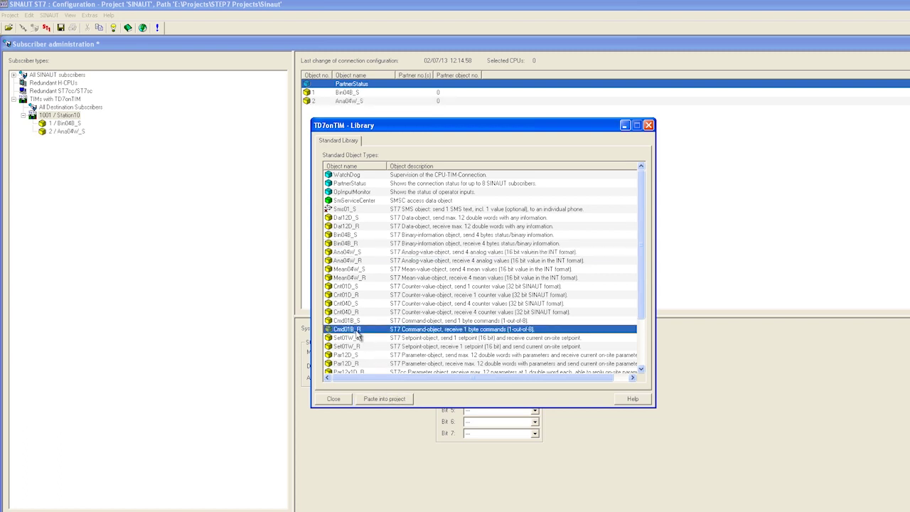
click(377, 400)
click(335, 403)
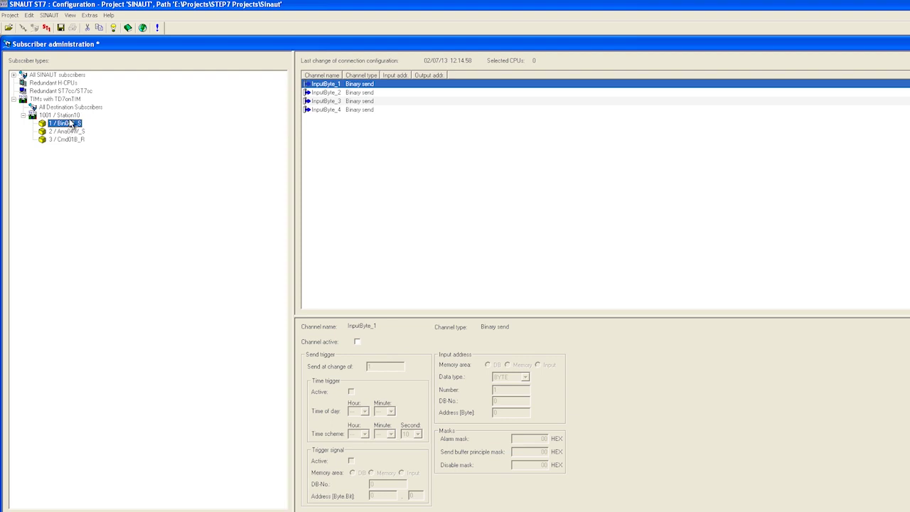
Activate Bin04B_S's InputByte_1 channel, reading input area byte 4.
click(358, 343)
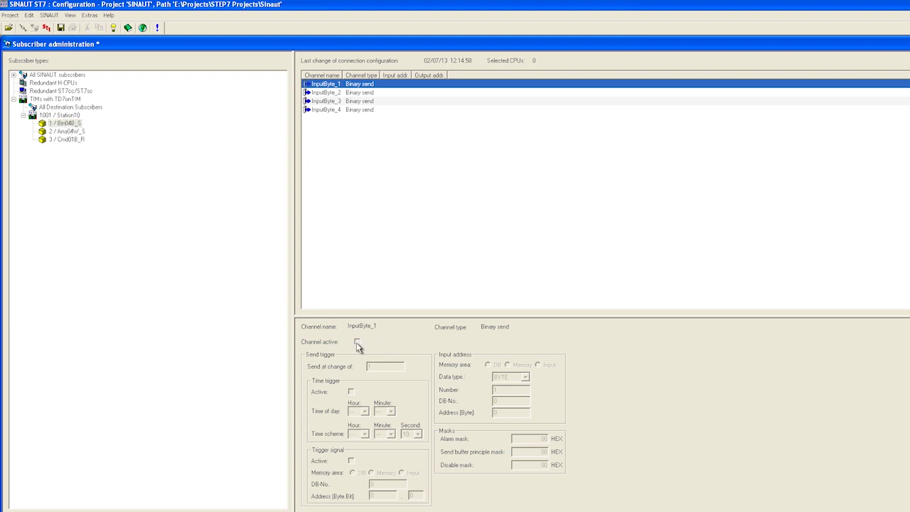
click(538, 365)
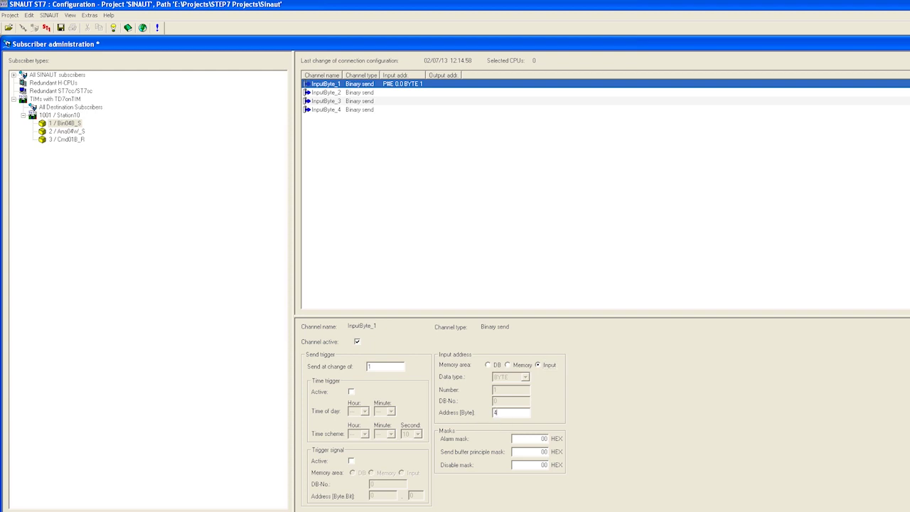
Add St7cc as Bin04B_S's selected partner.
click(71, 116)
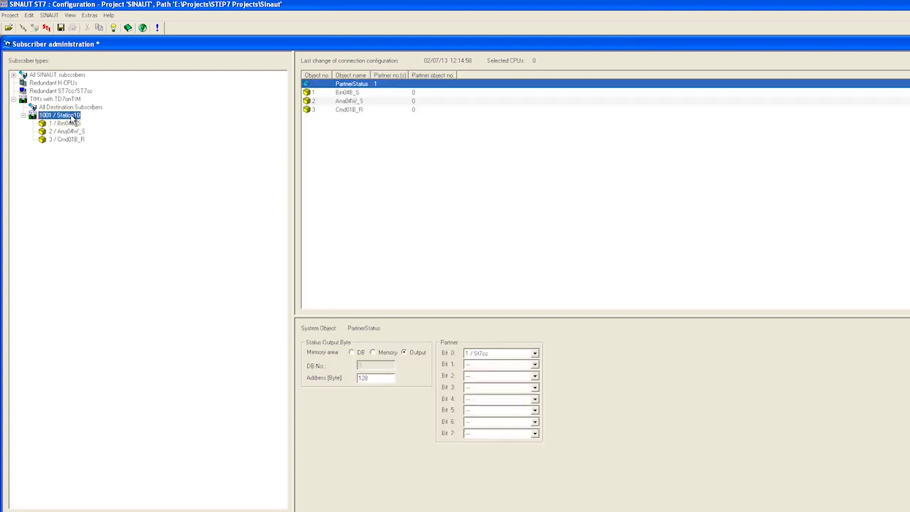
click(352, 93)
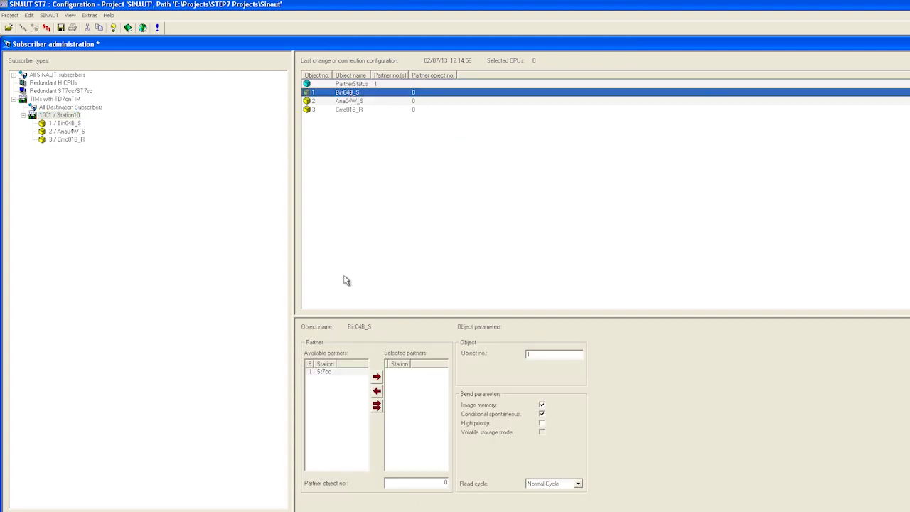
click(331, 376)
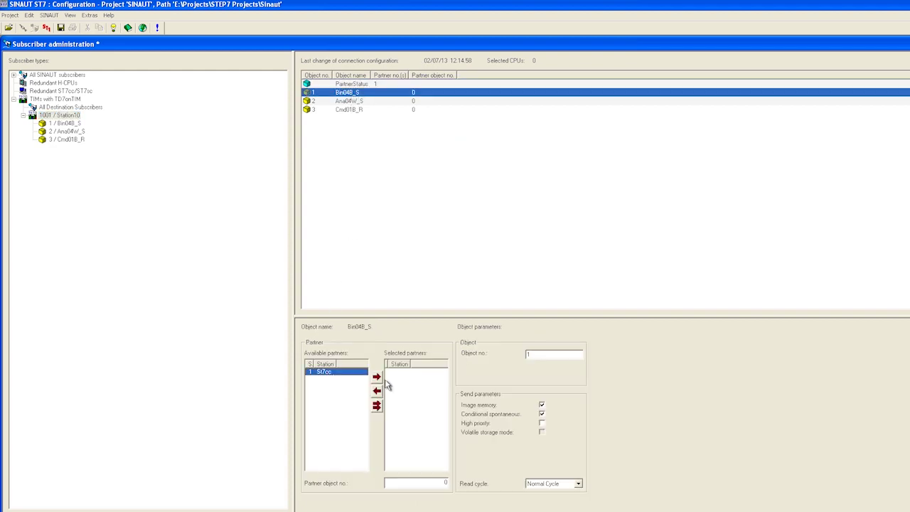
click(377, 377)
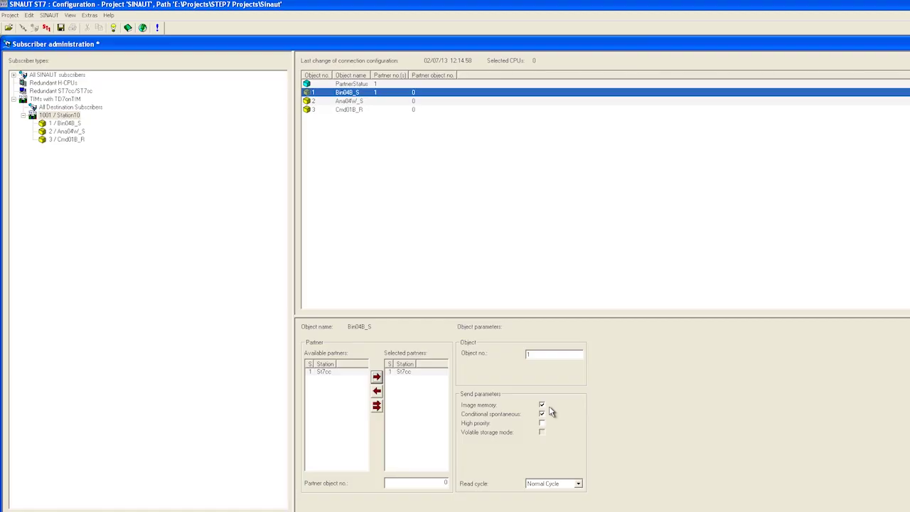
Turn off Bin04B_S's image memory and set its read cycle to Fast Cycle.
click(543, 406)
click(555, 484)
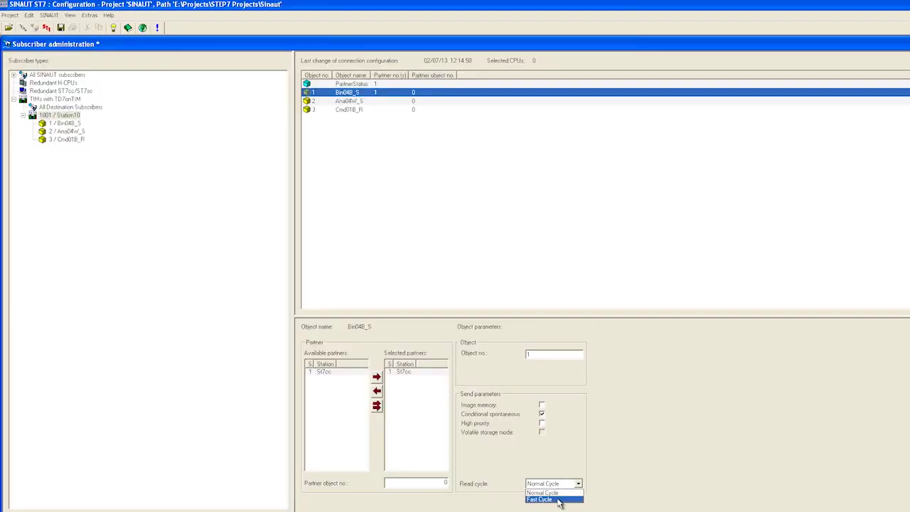
click(559, 501)
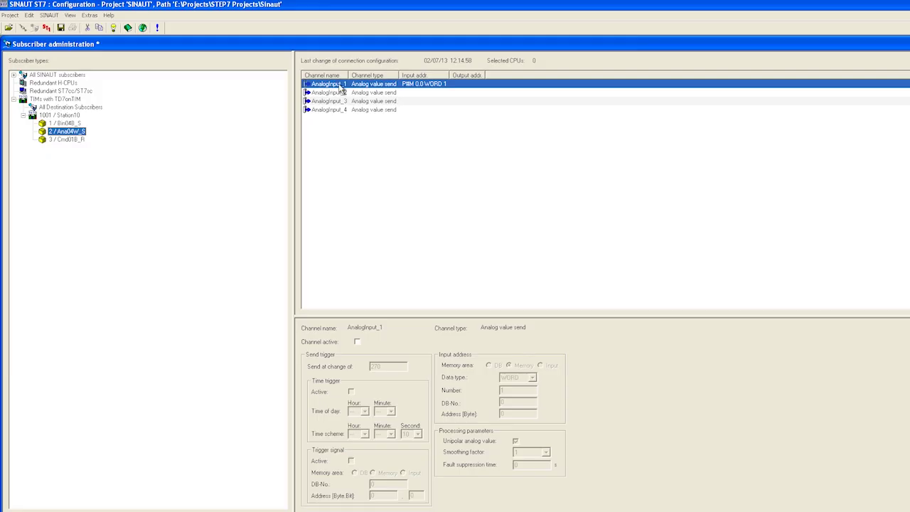
Activate Ana04W_S's AnalogInput_1 channel reading from the input area, and select its Send at change of value 270.
click(334, 86)
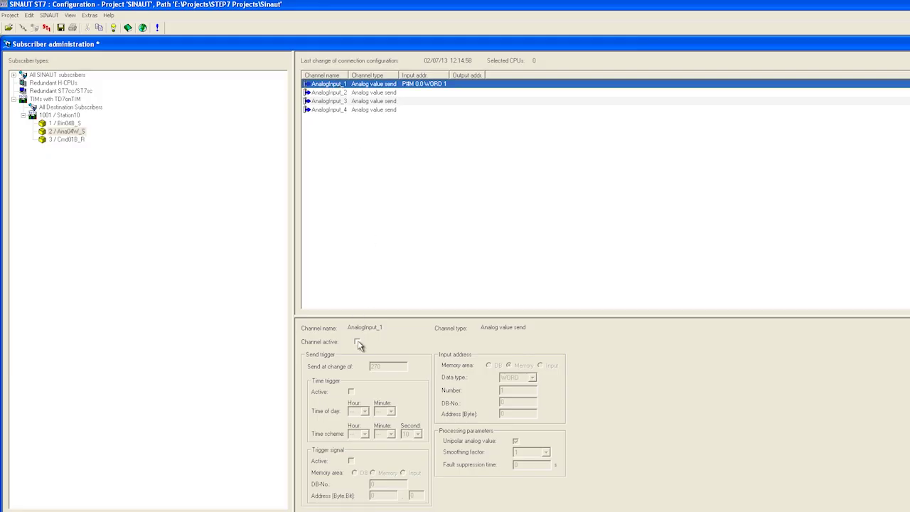
click(357, 342)
click(551, 366)
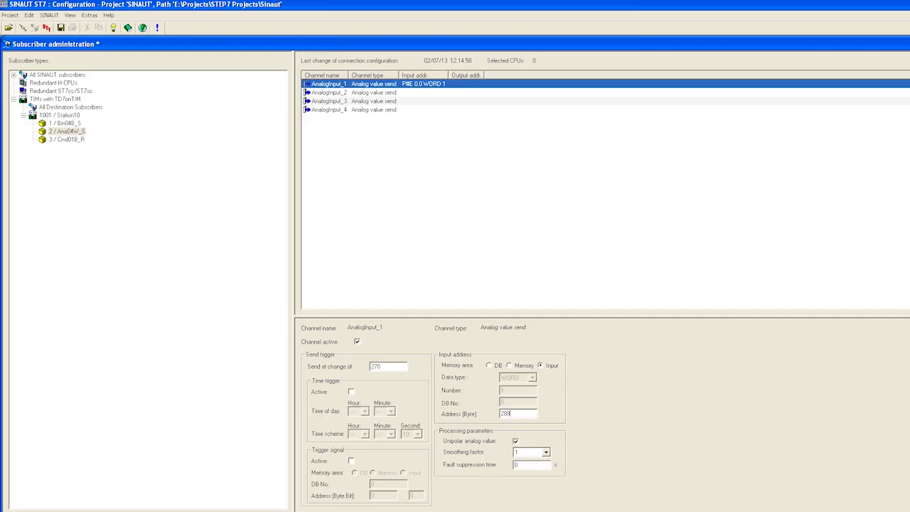
drag(404, 367, 366, 370)
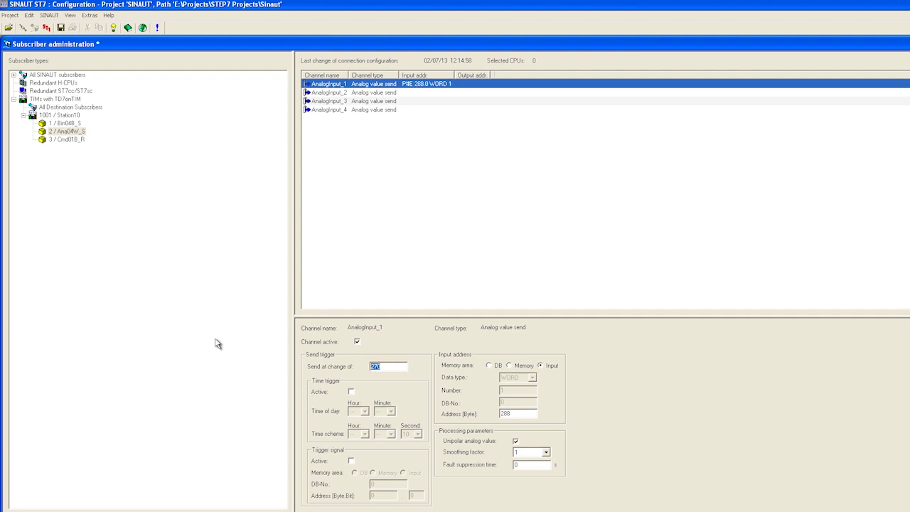
Add St7cc to Ana04W_S's selected partners.
click(71, 114)
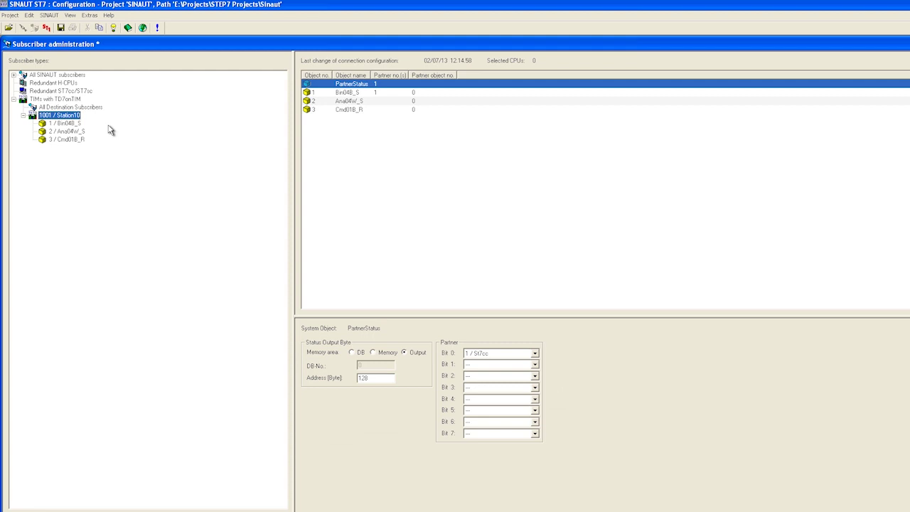
click(365, 103)
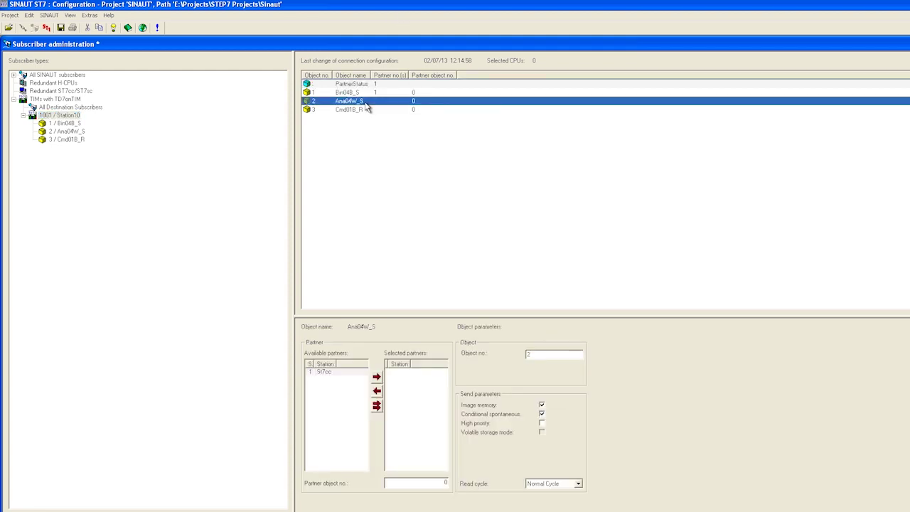
click(338, 374)
click(377, 377)
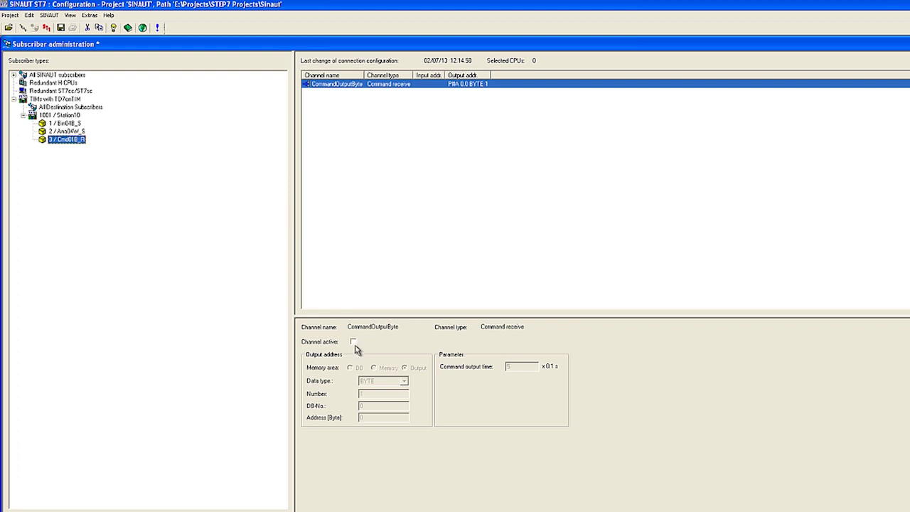
Activate Cmd01B_R's CommandOutputByte channel and add St7cc as its selected partner.
click(353, 344)
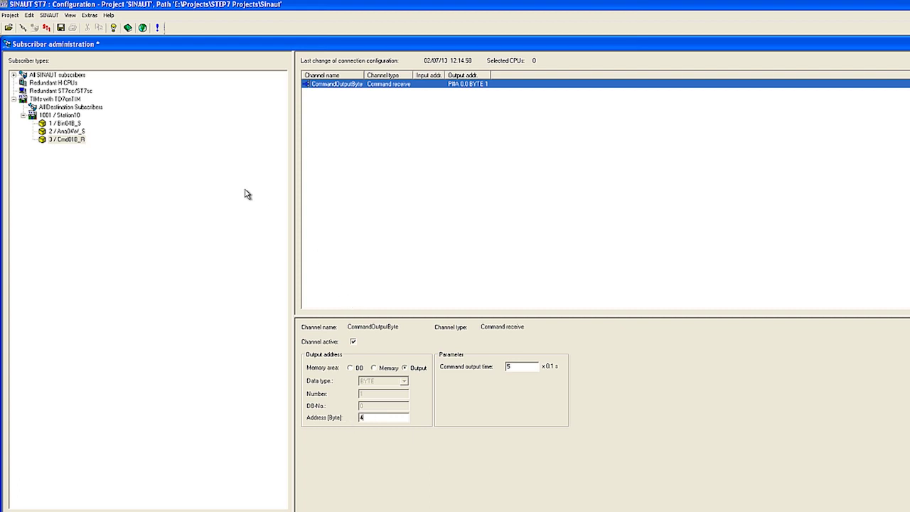
click(69, 117)
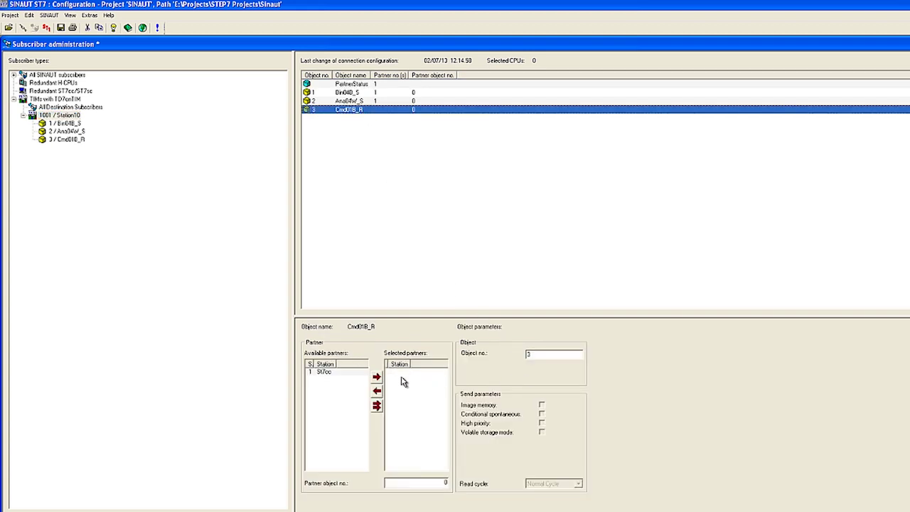
click(325, 373)
click(377, 377)
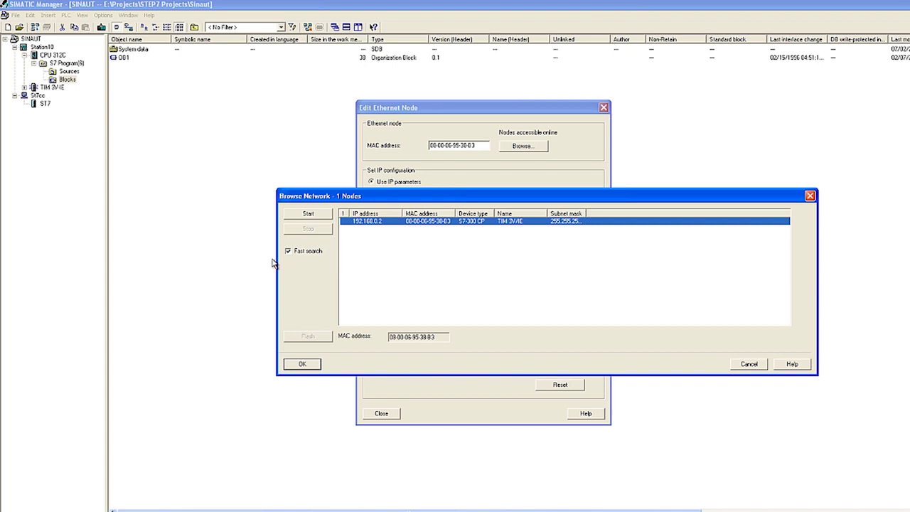
Change the found TIM 3V-IE node's IP address to 192.168.0.10, assign it, and close the node editor.
click(304, 364)
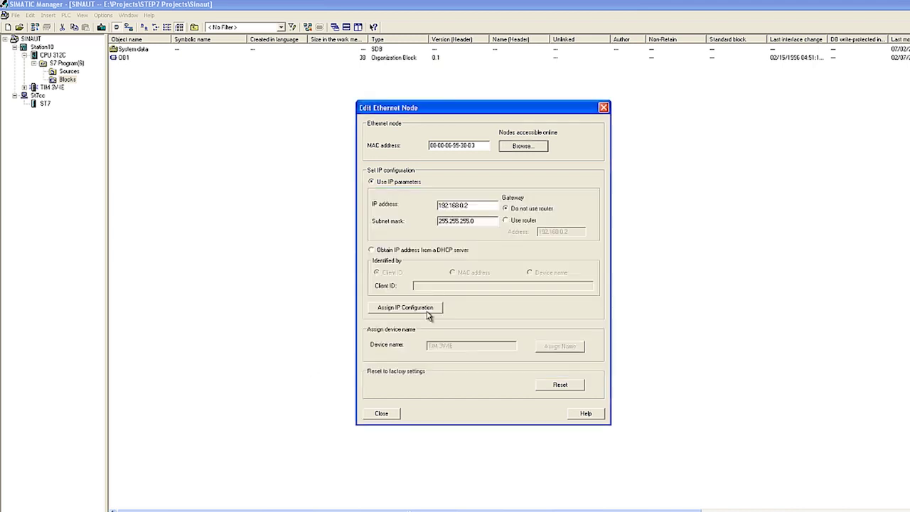
click(483, 206)
key(BackSpace)
text(10)
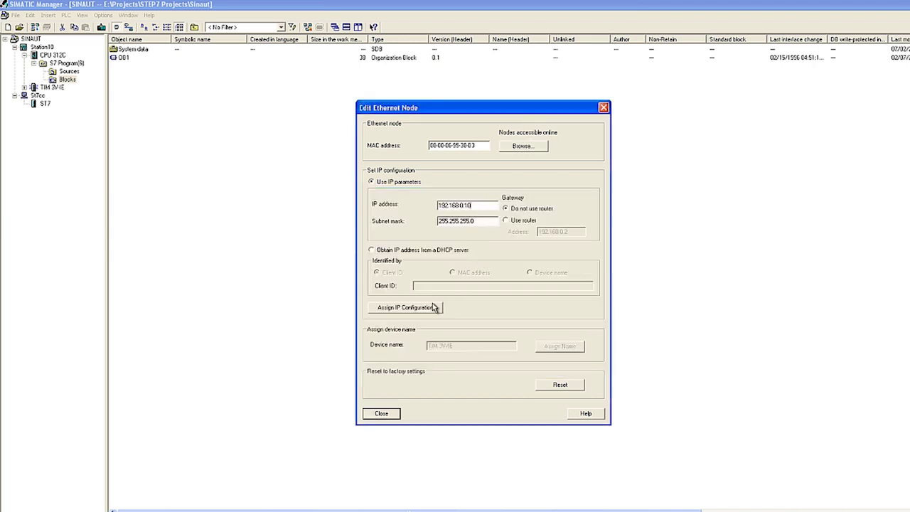
click(420, 308)
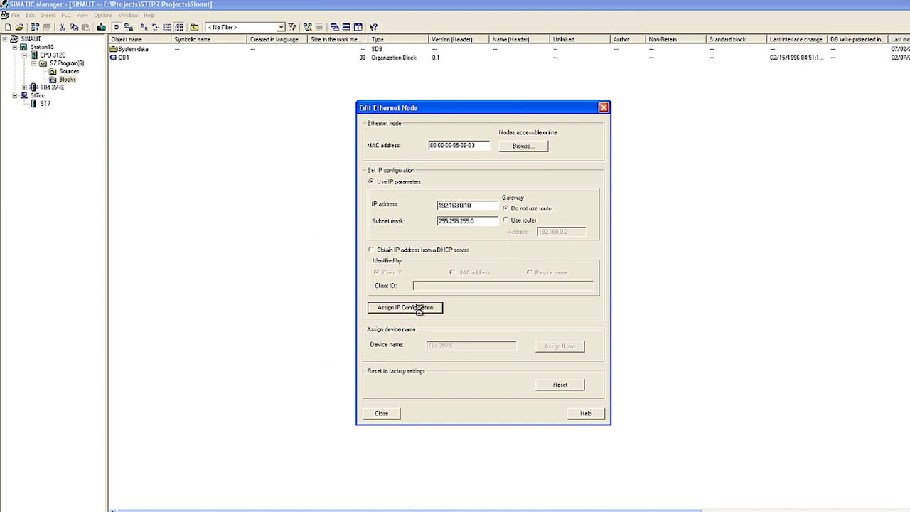
click(418, 293)
click(390, 415)
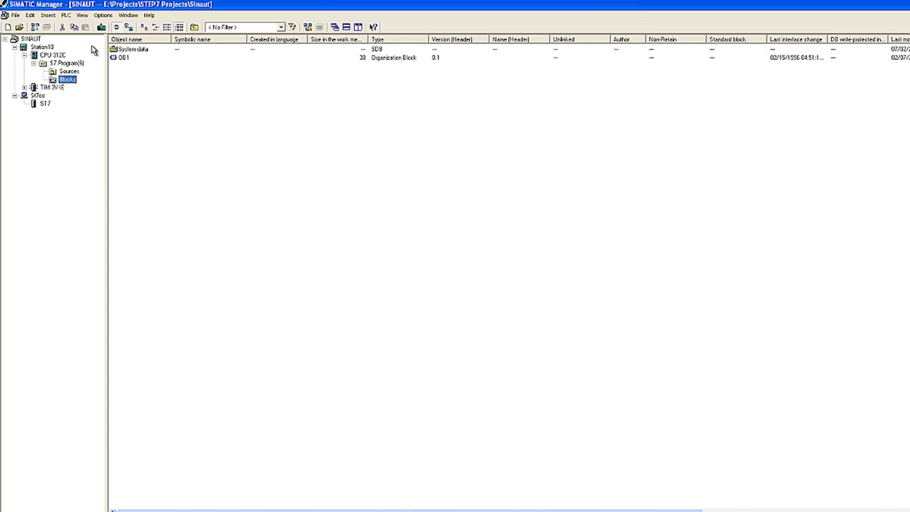
Download the CPU user program to the memory card and restart the CPU.
click(49, 17)
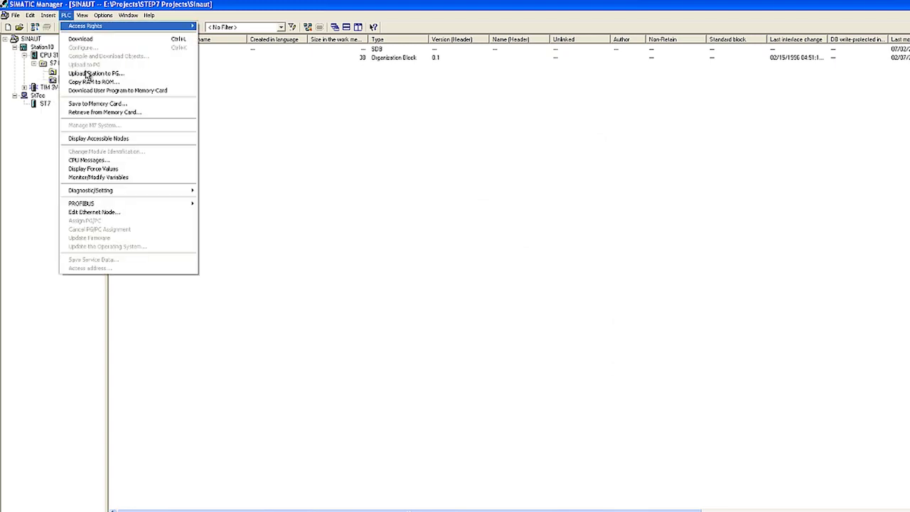
click(100, 91)
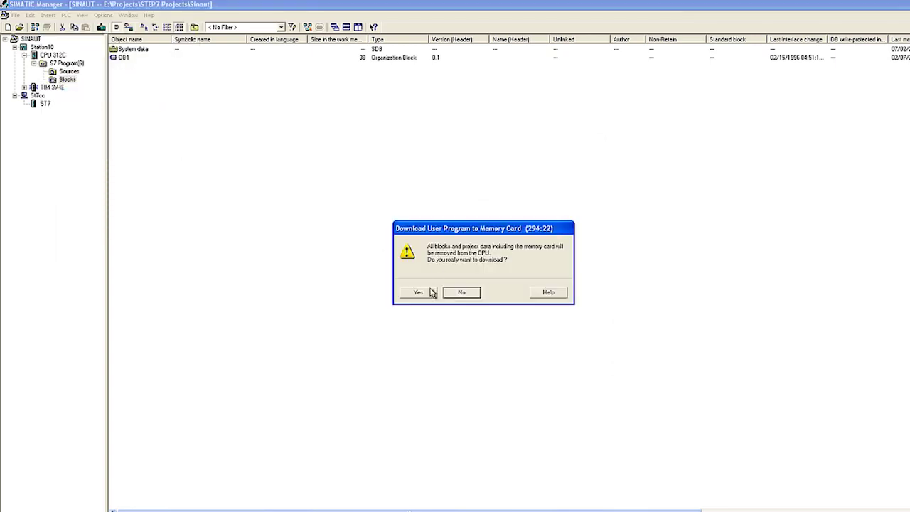
click(431, 293)
click(430, 294)
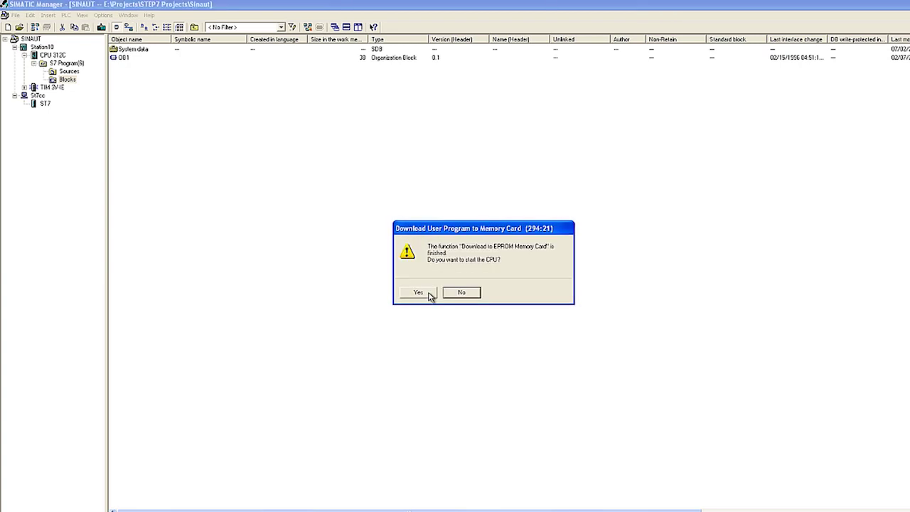
click(429, 293)
Download the TIM 3V-IE Program blocks, replacing old system data, and start the module.
double_click(52, 87)
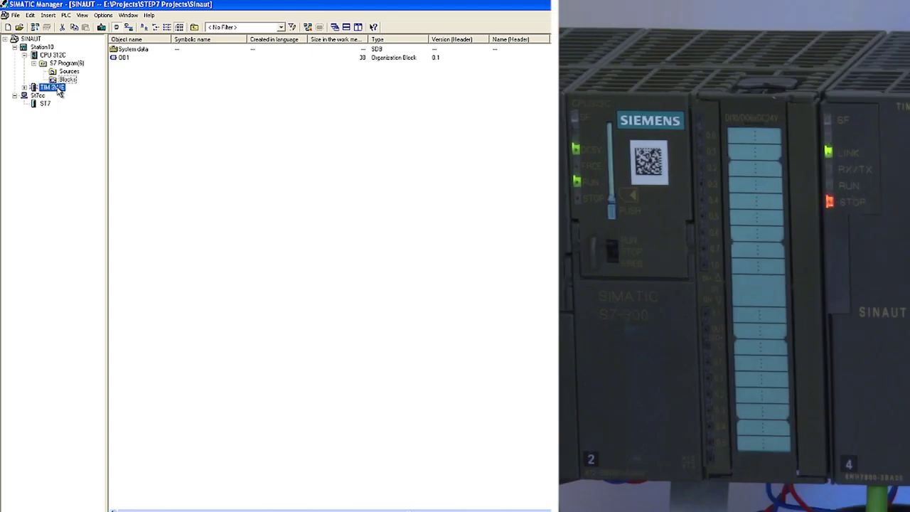
click(63, 95)
click(134, 51)
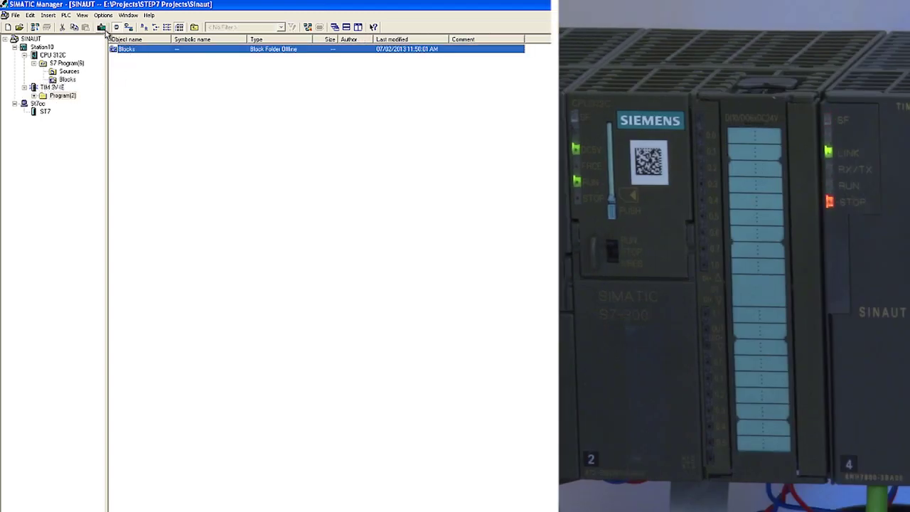
key(ctrl+l)
click(432, 285)
click(435, 300)
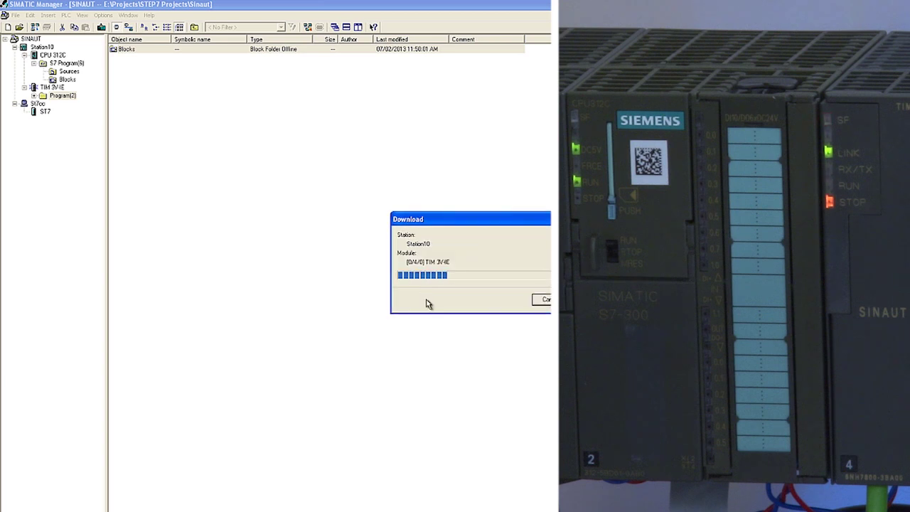
click(438, 290)
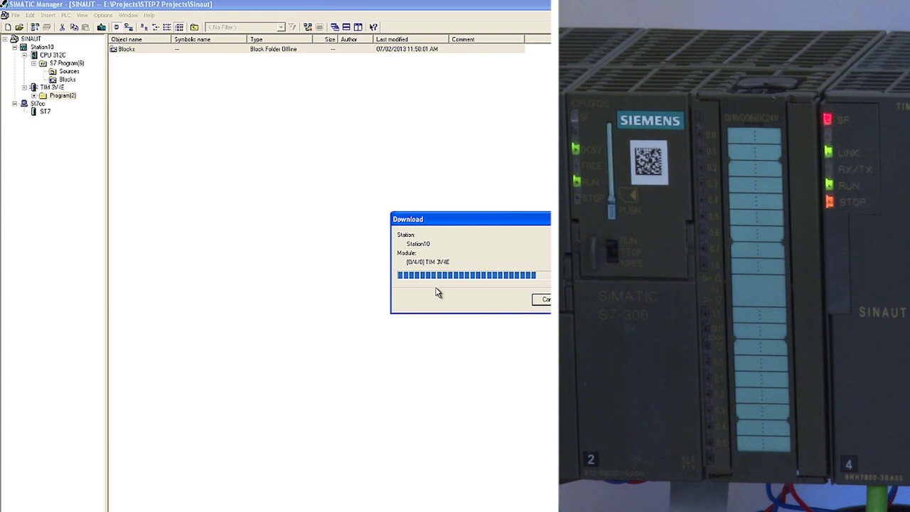
click(437, 292)
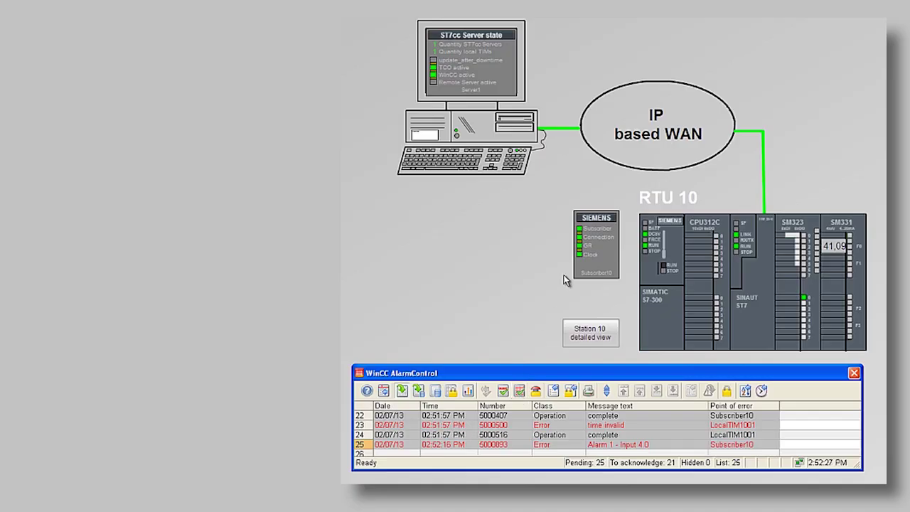
Operate a command point on the SM323 module in WinCC Runtime.
click(795, 240)
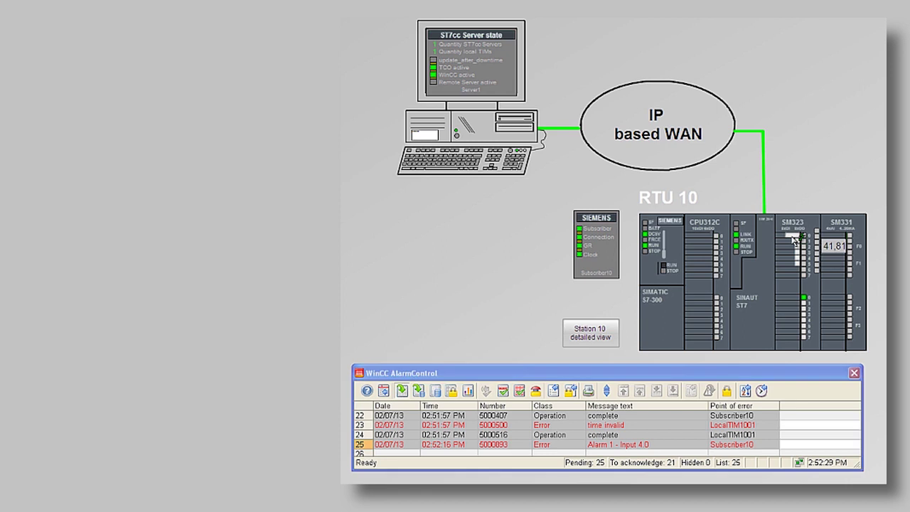